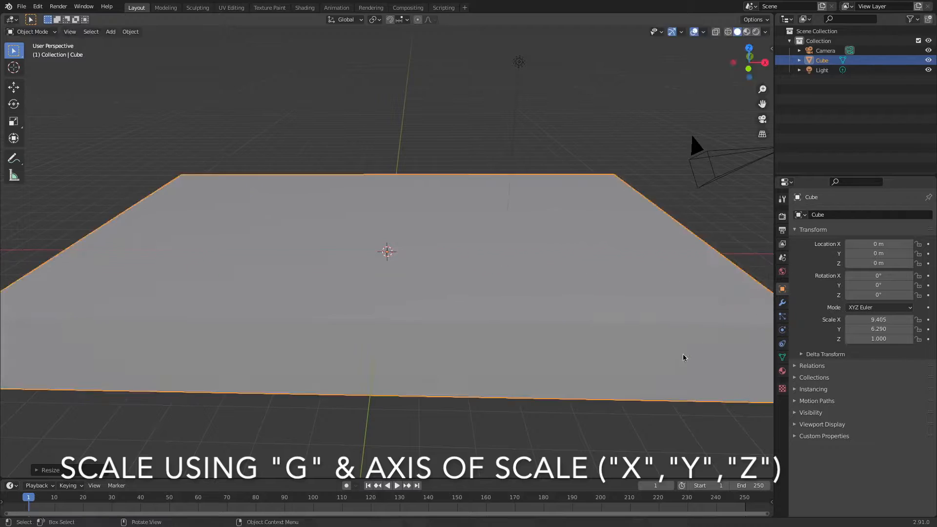
Flatten the stretched cube into a thin bed base by scaling it along Z to about 0.245.
{"action": "key", "text": "s"}
{"action": "key", "text": "z"}
{"action": "left_click", "coordinate": [401, 269]}
{"action": "scroll", "coordinate": [433, 356], "scroll_direction": "up", "scroll_amount": 2}
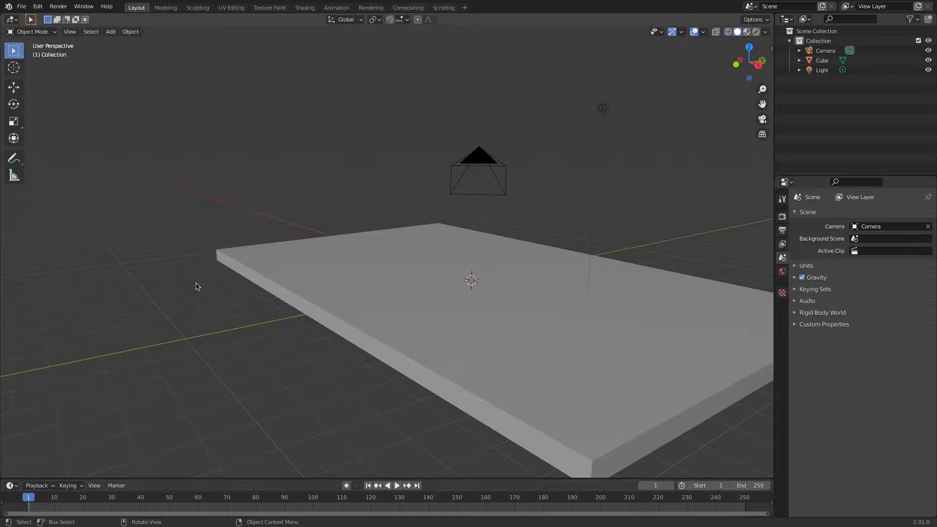
Add a single loop cut across the bed base's mesh, sliding it close to the short end on the negative X side.
{"action": "middle_click_drag", "start_coordinate": [197, 287], "coordinate": [393, 343]}
{"action": "left_click", "coordinate": [460, 278]}
{"action": "key", "text": "Tab"}
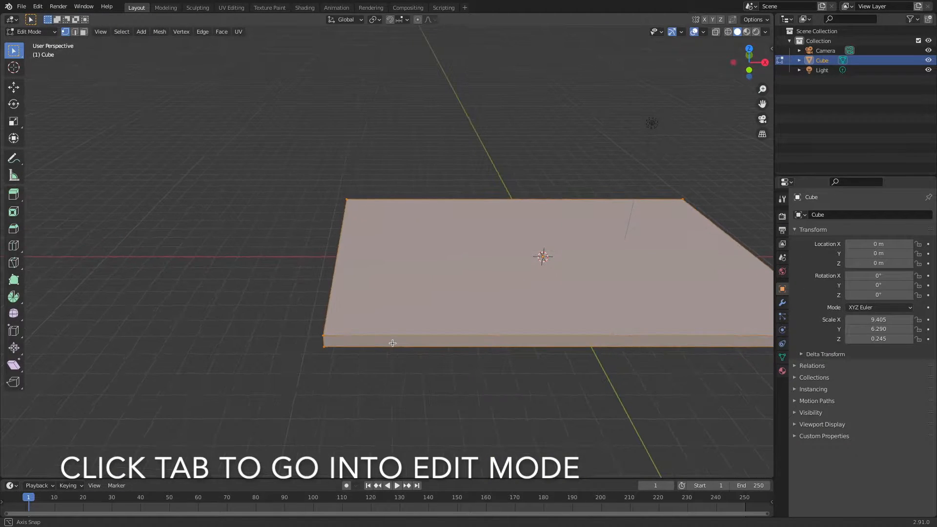
{"action": "left_click", "coordinate": [13, 246]}
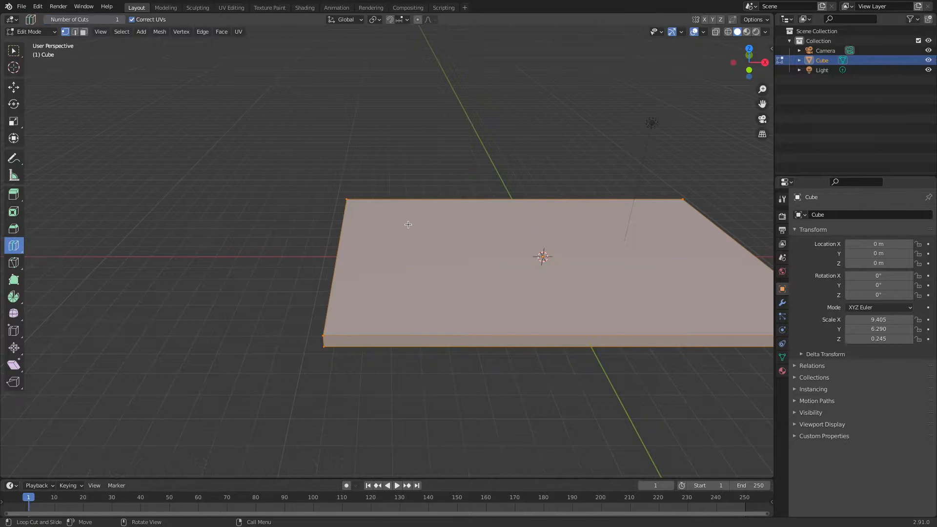
{"action": "left_click_drag", "start_coordinate": [368, 207], "coordinate": [347, 210]}
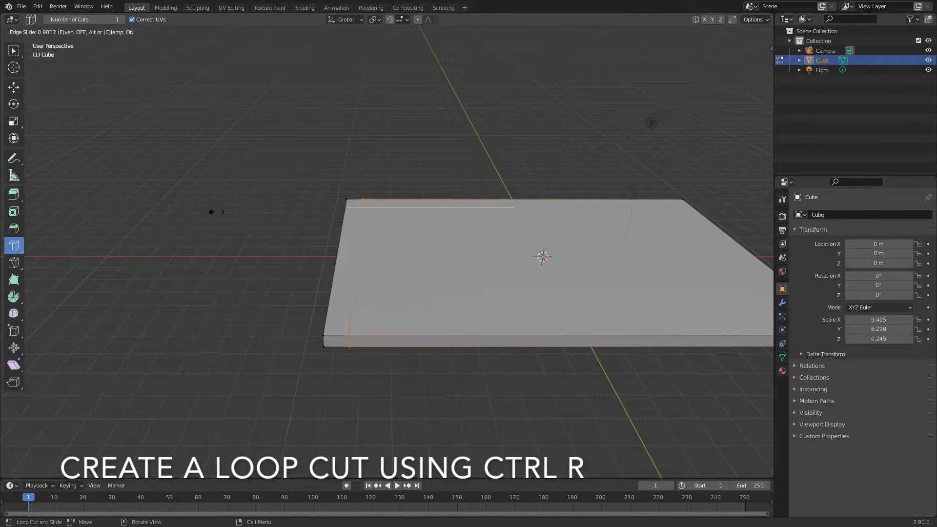
{"action": "left_click_drag", "start_coordinate": [204, 212], "coordinate": [209, 212]}
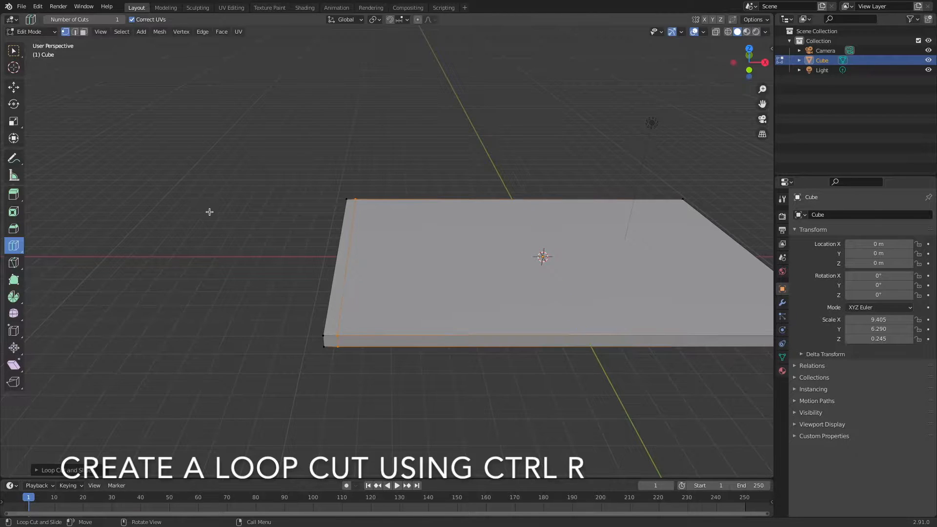
Extrude the narrow top face at the end of the bed base upward to form a tall headboard.
{"action": "key", "text": "w"}
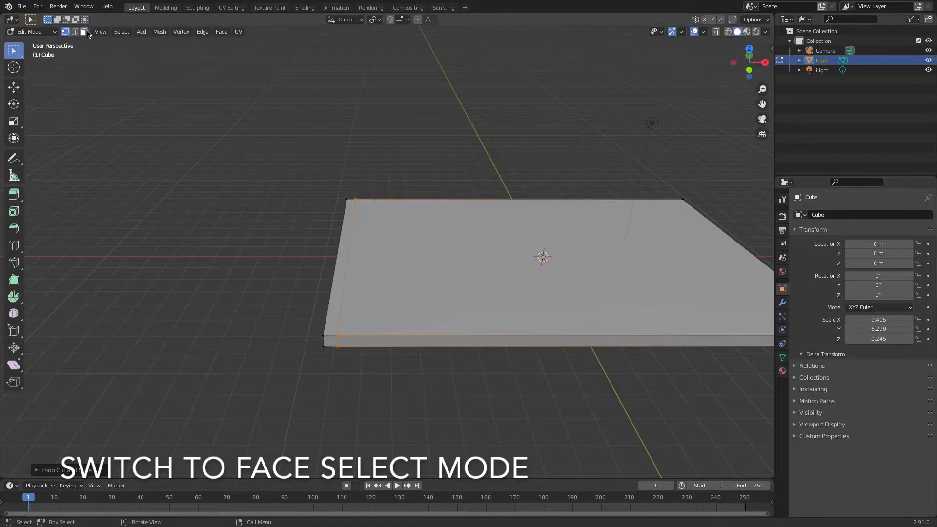
{"action": "left_click", "coordinate": [345, 244]}
{"action": "key", "text": "e"}
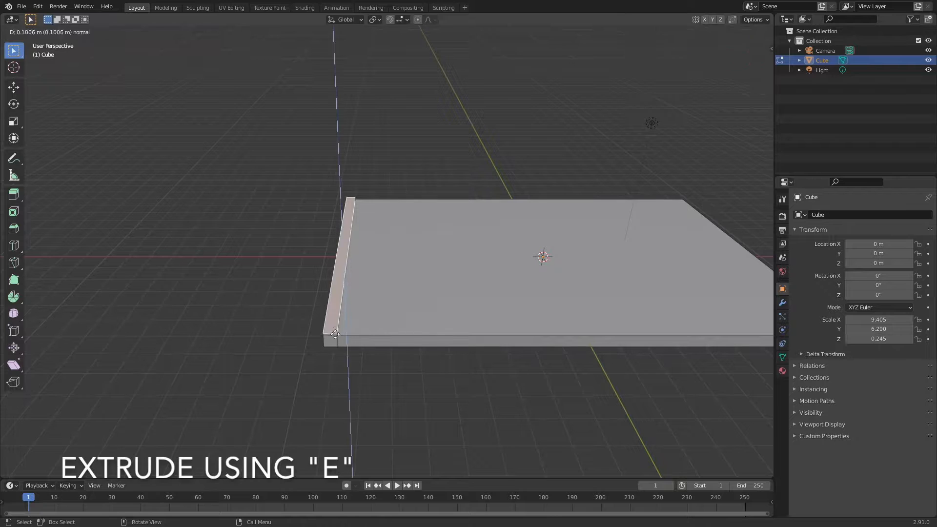
{"action": "left_click", "coordinate": [343, 189]}
{"action": "middle_click_drag", "start_coordinate": [497, 159], "coordinate": [438, 144]}
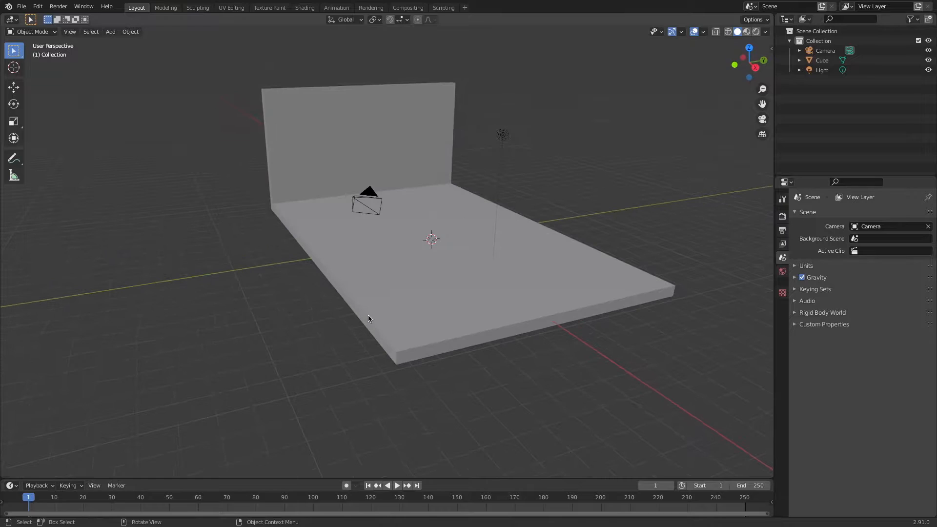
Add a cube mesh for the mattress and scale it along X to about 9.02 so it spans the bed base.
{"action": "key", "text": "shift+a"}
{"action": "mouse_move", "coordinate": [333, 322]}
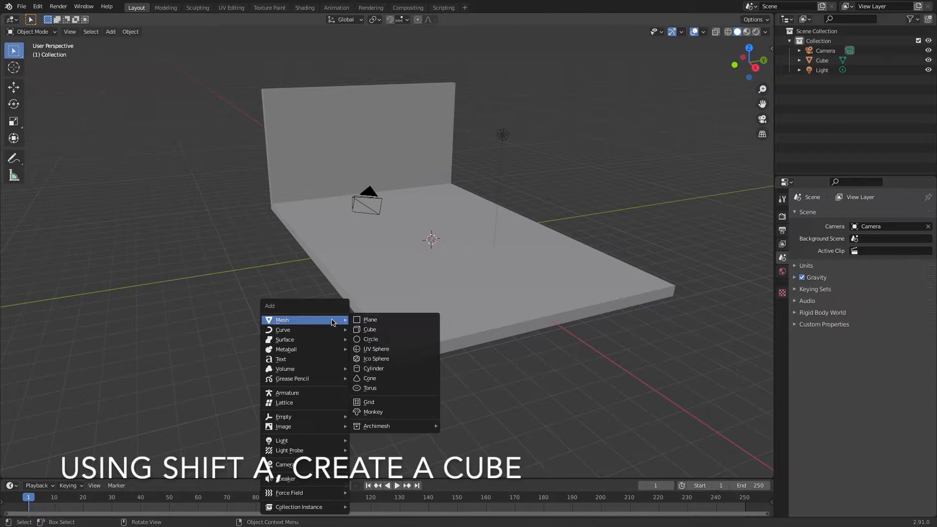
{"action": "left_click", "coordinate": [371, 331]}
{"action": "middle_click_drag", "start_coordinate": [467, 326], "coordinate": [586, 293]}
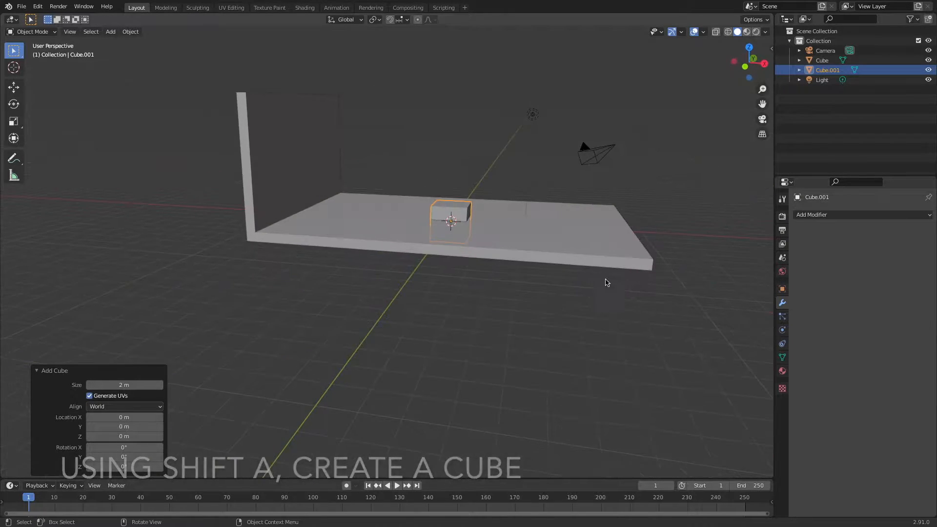
{"action": "left_click", "coordinate": [744, 66]}
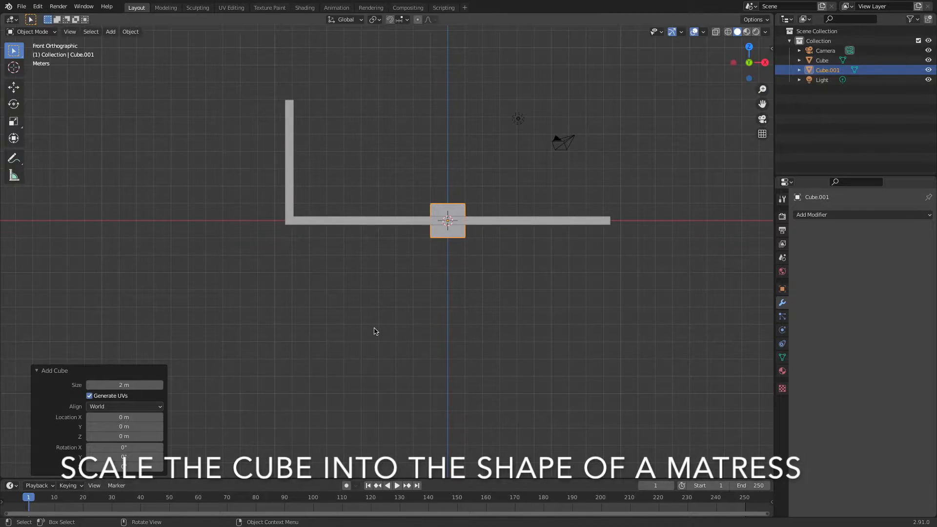
{"action": "key", "text": "s"}
{"action": "key", "text": "x"}
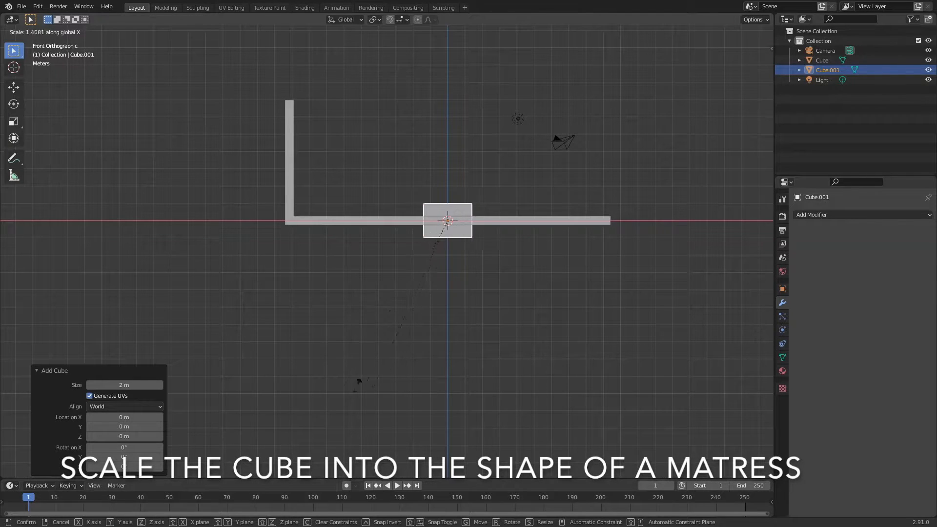
{"action": "left_click", "coordinate": [584, 278]}
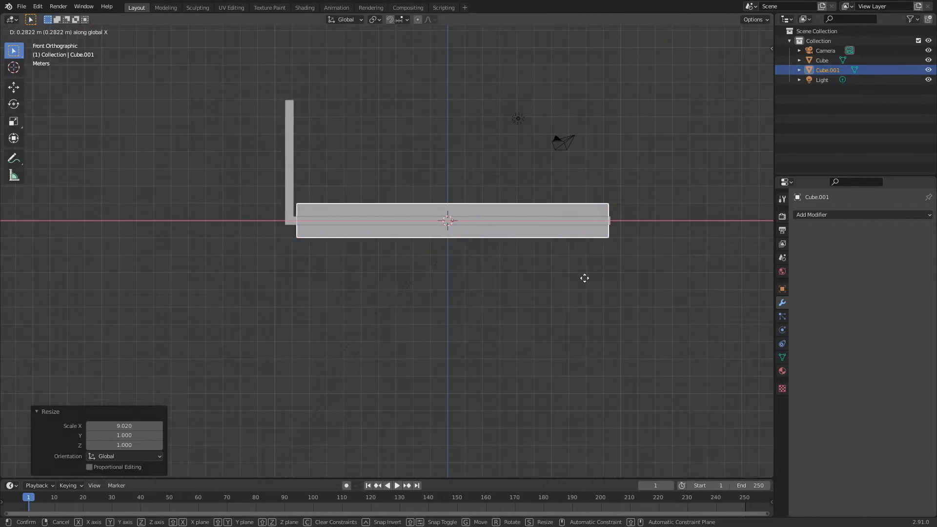
Scale the mattress cube along Y to nearly the full width of the bed base.
{"action": "key", "text": "KP_3"}
{"action": "key", "text": "s"}
{"action": "key", "text": "y"}
{"action": "key", "text": "Return"}
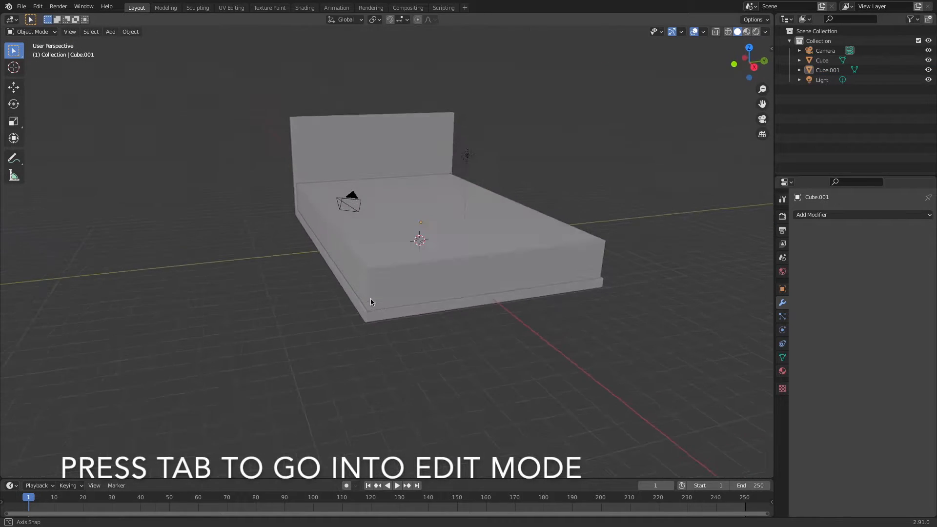
Subdivide the entire mattress mesh with 10 cuts.
{"action": "left_click", "coordinate": [337, 222]}
{"action": "key", "text": "Tab"}
{"action": "right_click", "coordinate": [338, 223]}
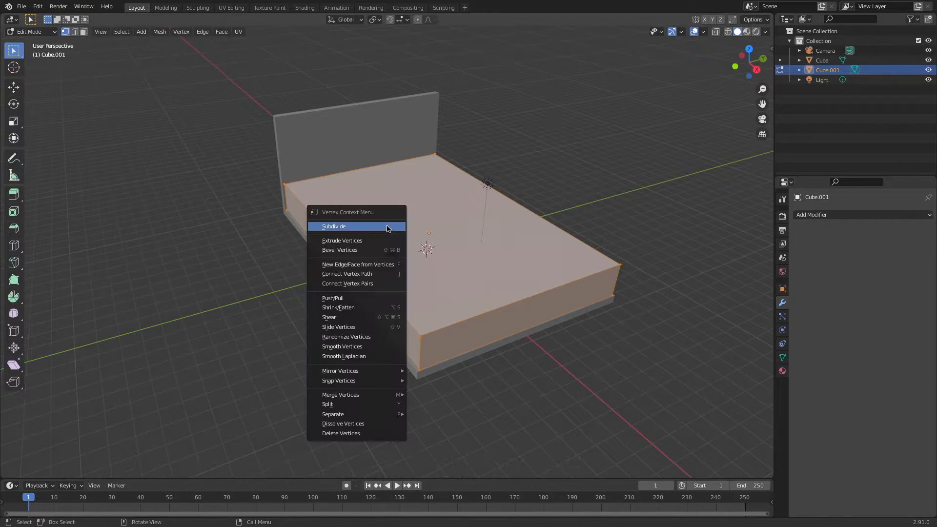
{"action": "left_click", "coordinate": [387, 225]}
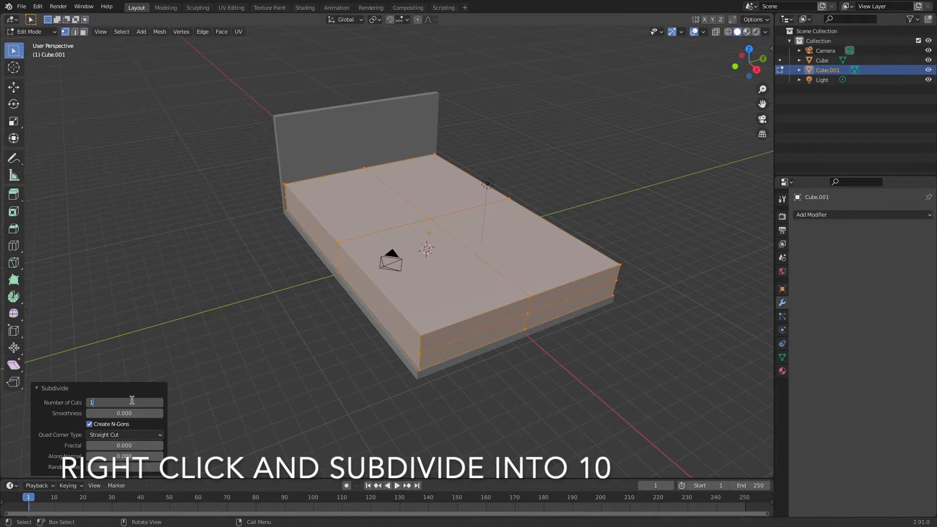
Add a Subdivision Surface modifier to the mattress object with a viewport level of 5.
{"action": "left_click", "coordinate": [829, 215]}
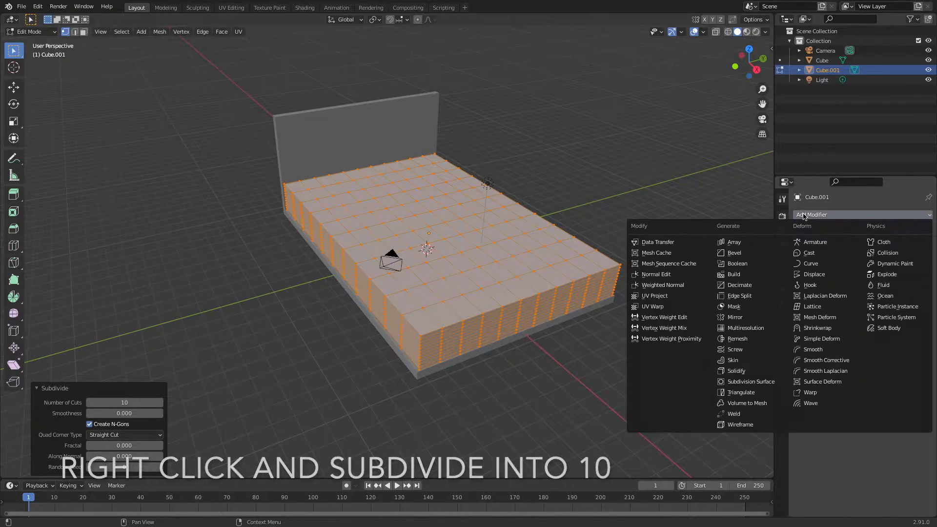
{"action": "key", "text": "Tab"}
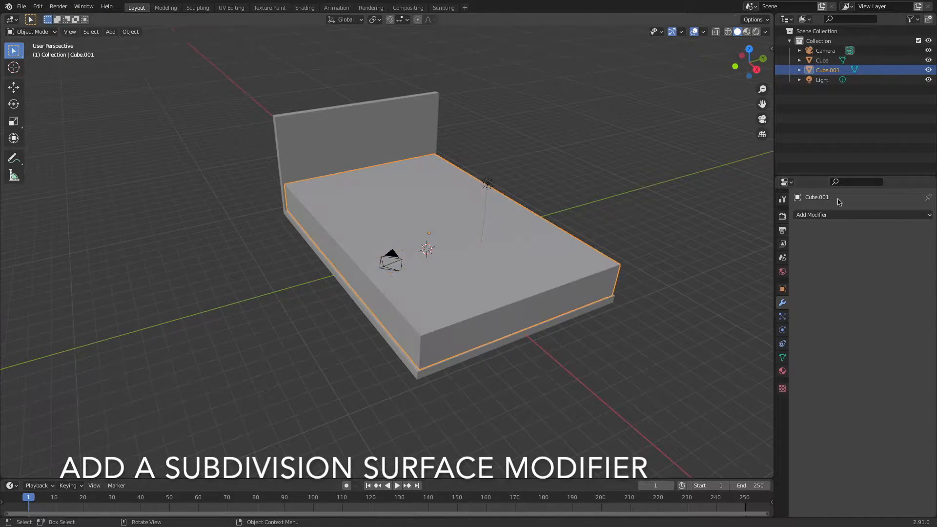
{"action": "left_click", "coordinate": [849, 215]}
{"action": "left_click", "coordinate": [754, 381]}
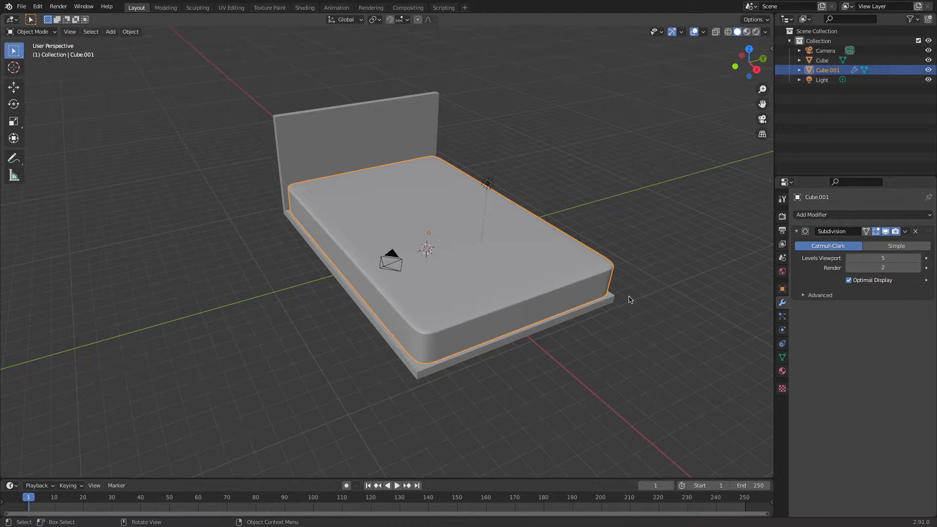
{"action": "middle_click_drag", "start_coordinate": [629, 299], "coordinate": [637, 294]}
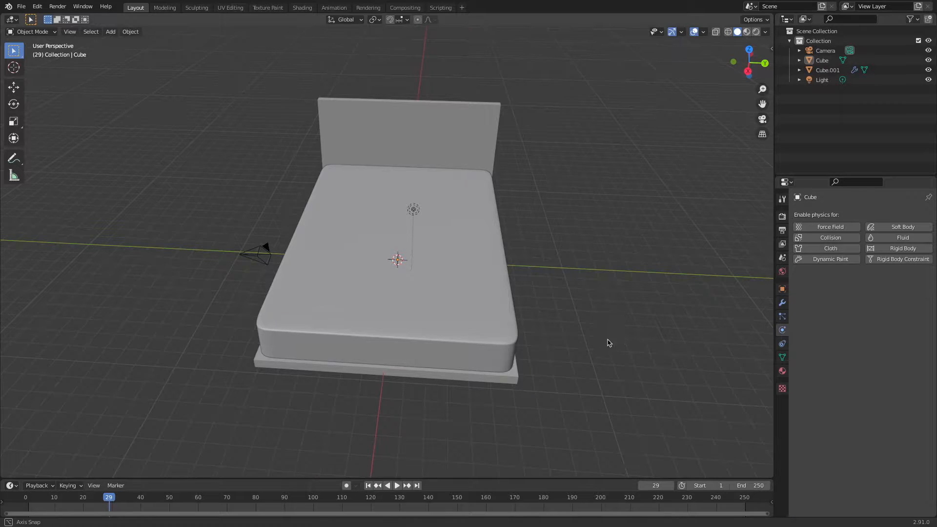
Enable Collision physics on the mattress and set its softbody and cloth friction to 20.
{"action": "middle_click_drag", "start_coordinate": [607, 341], "coordinate": [555, 332]}
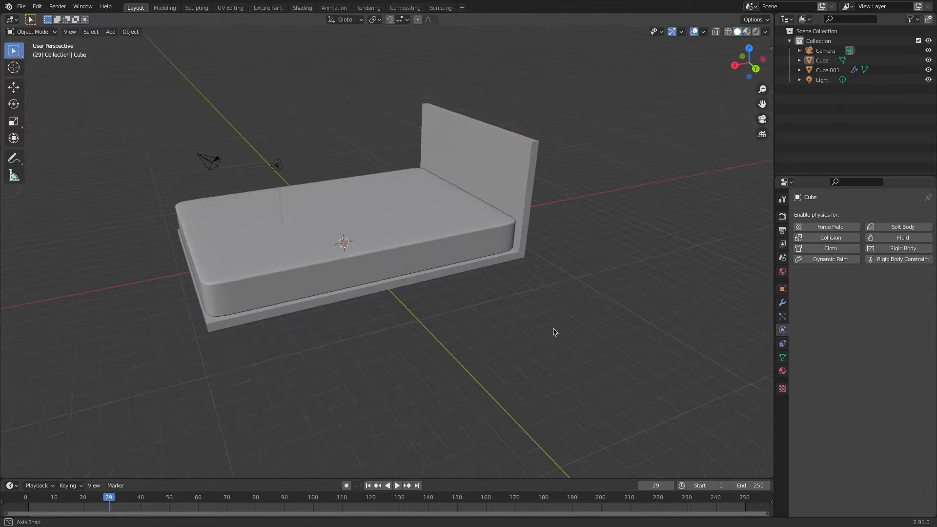
{"action": "left_click", "coordinate": [411, 251]}
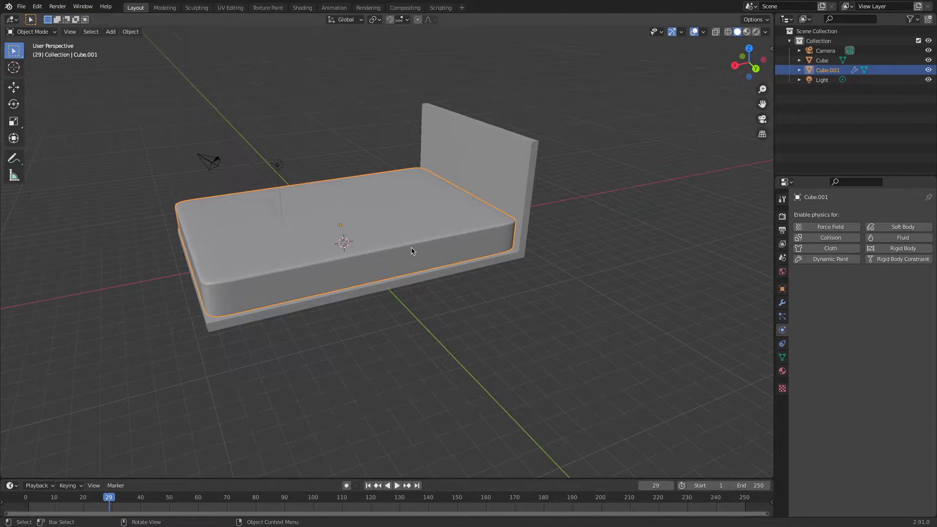
{"action": "left_click", "coordinate": [826, 239]}
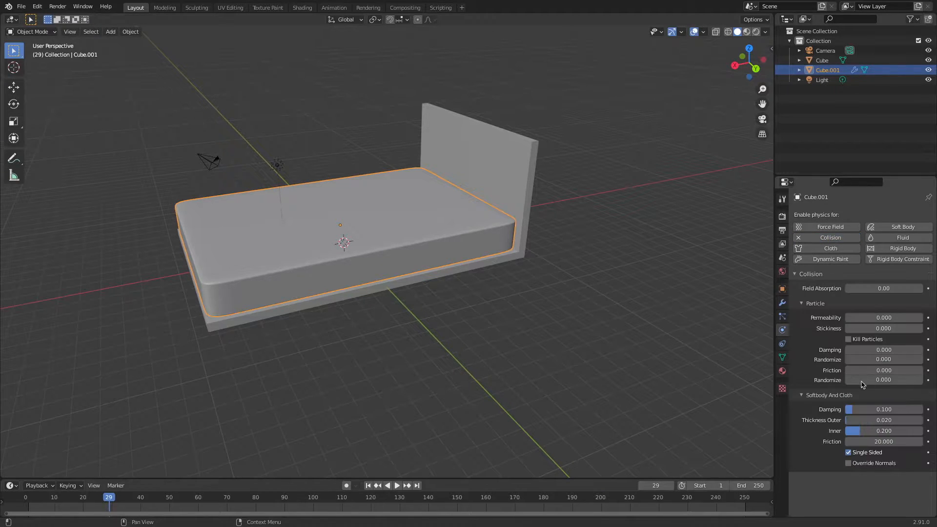
{"action": "key", "text": "BackSpace"}
{"action": "key", "text": "BackSpace"}
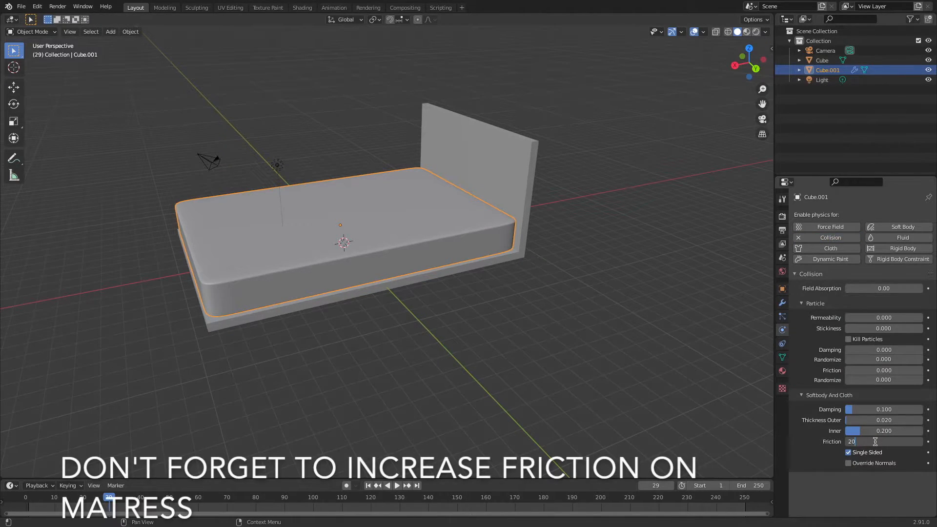
{"action": "key", "text": "Return"}
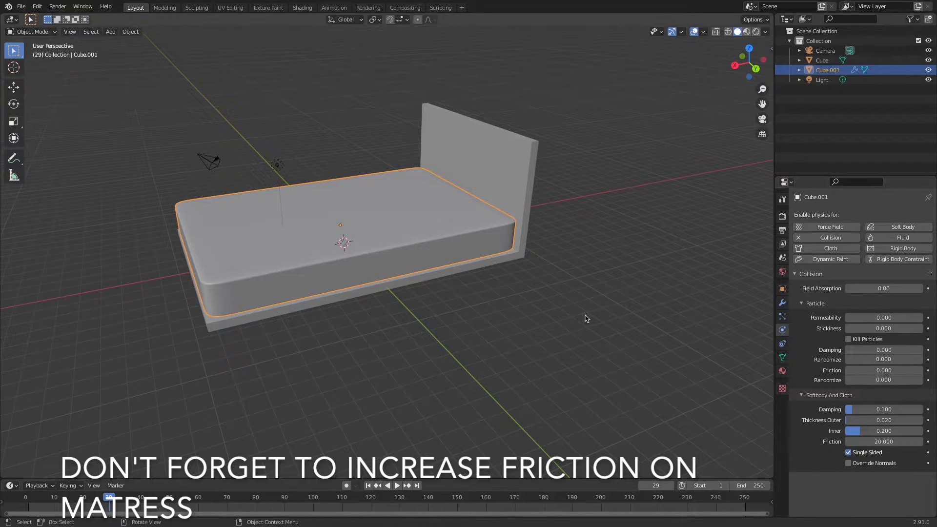
Enable Collision physics on the bed frame with the headboard, keeping the default settings.
{"action": "left_click", "coordinate": [520, 226]}
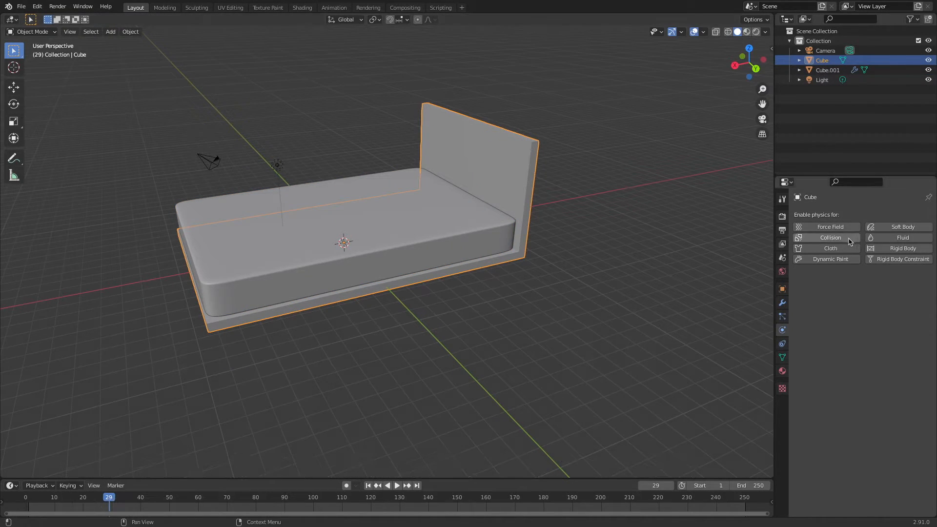
{"action": "middle_click_drag", "start_coordinate": [693, 297], "coordinate": [704, 303]}
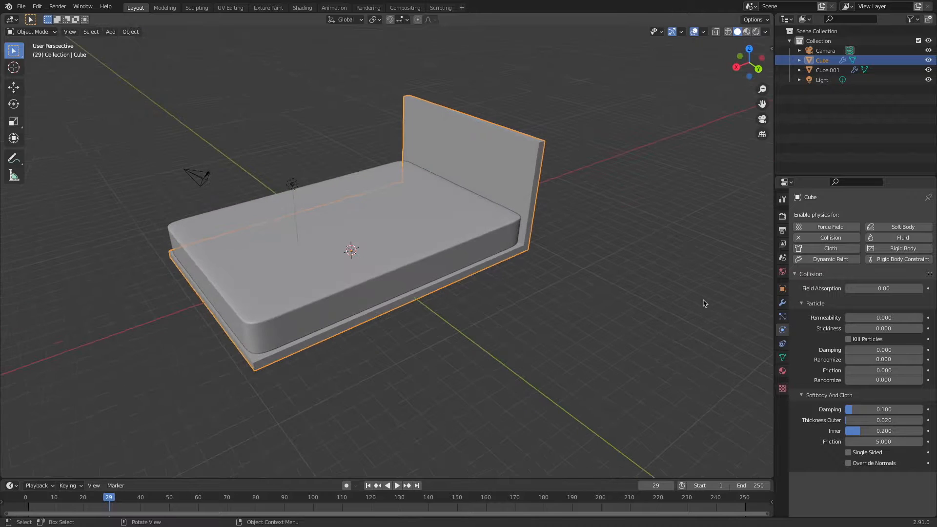
{"action": "left_click", "coordinate": [555, 272]}
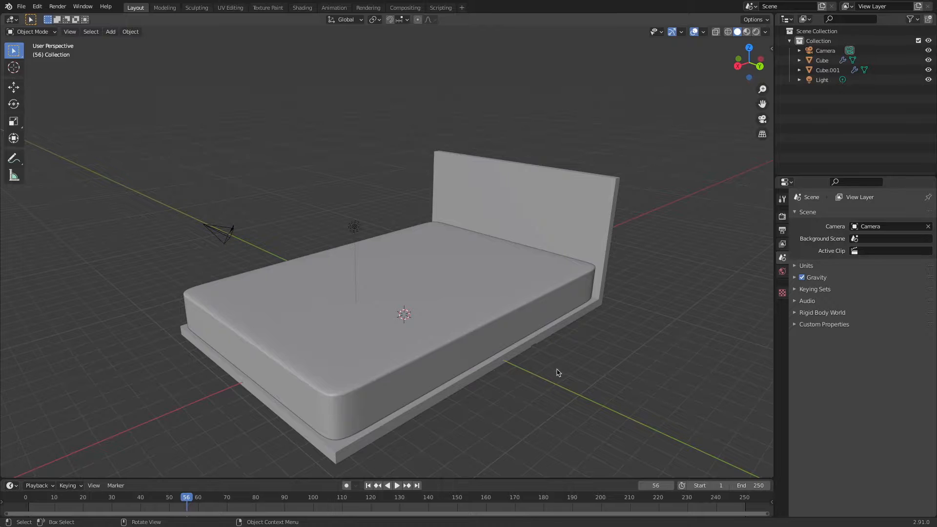
Add a plane mesh and move it up along Z to float above the mattress.
{"action": "middle_click_drag", "start_coordinate": [537, 378], "coordinate": [550, 376]}
{"action": "key", "text": "shift+a"}
{"action": "mouse_move", "coordinate": [545, 334]}
{"action": "left_click", "coordinate": [584, 327]}
{"action": "key", "text": "g"}
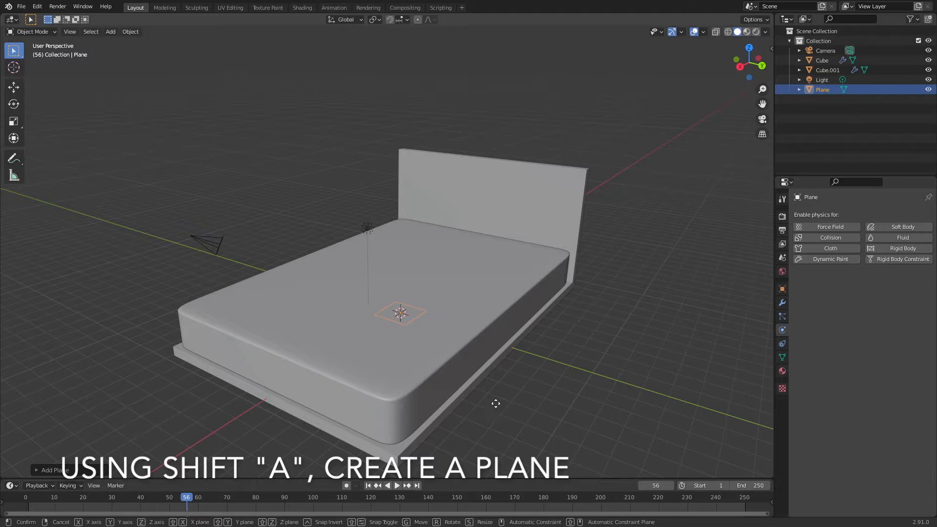
{"action": "key", "text": "z"}
{"action": "left_click", "coordinate": [510, 277]}
Scale the plane up uniformly until it extends past both long sides of the mattress.
{"action": "middle_click_drag", "start_coordinate": [590, 344], "coordinate": [639, 390]}
{"action": "key", "text": "s"}
{"action": "left_click", "coordinate": [701, 236]}
Stretch the plane along X by about 1.3 times and shift it along X to position it over the mattress.
{"action": "middle_click_drag", "start_coordinate": [701, 236], "coordinate": [747, 60]}
{"action": "left_click", "coordinate": [749, 62]}
{"action": "middle_click_drag", "start_coordinate": [547, 274], "coordinate": [544, 335]}
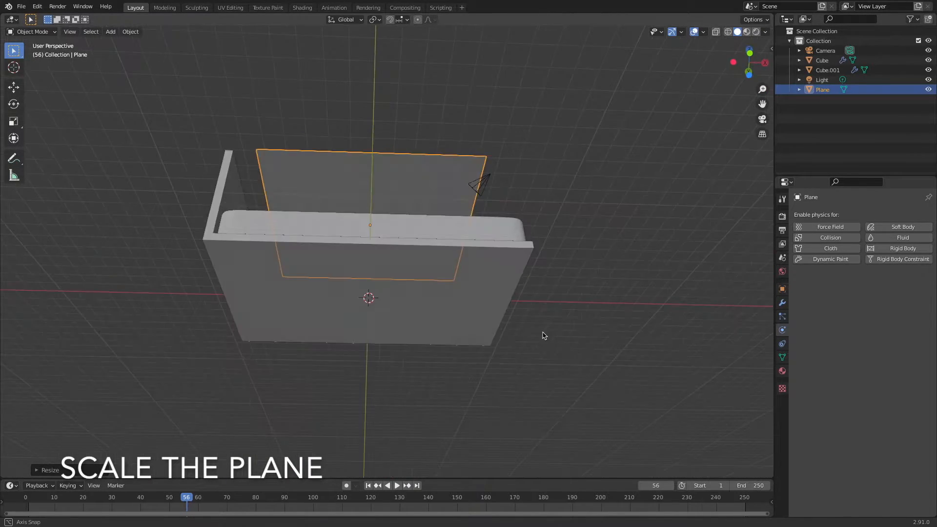
{"action": "left_click", "coordinate": [749, 74]}
{"action": "middle_click_drag", "start_coordinate": [564, 268], "coordinate": [508, 362]}
{"action": "left_click", "coordinate": [749, 50]}
{"action": "key", "text": "s"}
{"action": "key", "text": "x"}
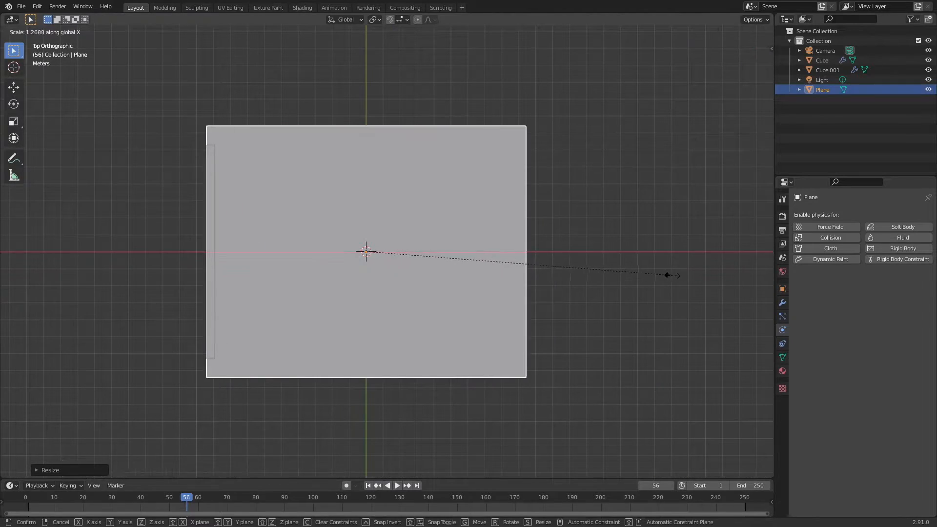
{"action": "left_click", "coordinate": [674, 283]}
{"action": "key", "text": "g"}
{"action": "key", "text": "x"}
{"action": "left_click", "coordinate": [674, 294]}
Subdivide the plane above the mattress in Edit Mode with 50 cuts.
{"action": "middle_click_drag", "start_coordinate": [666, 291], "coordinate": [507, 298]}
{"action": "left_click", "coordinate": [498, 301]}
{"action": "left_click", "coordinate": [499, 301]}
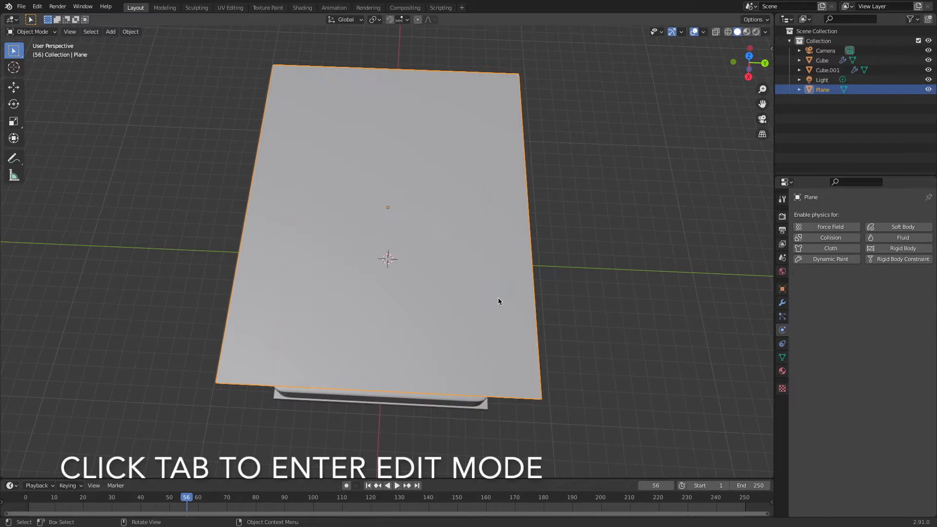
{"action": "key", "text": "Tab"}
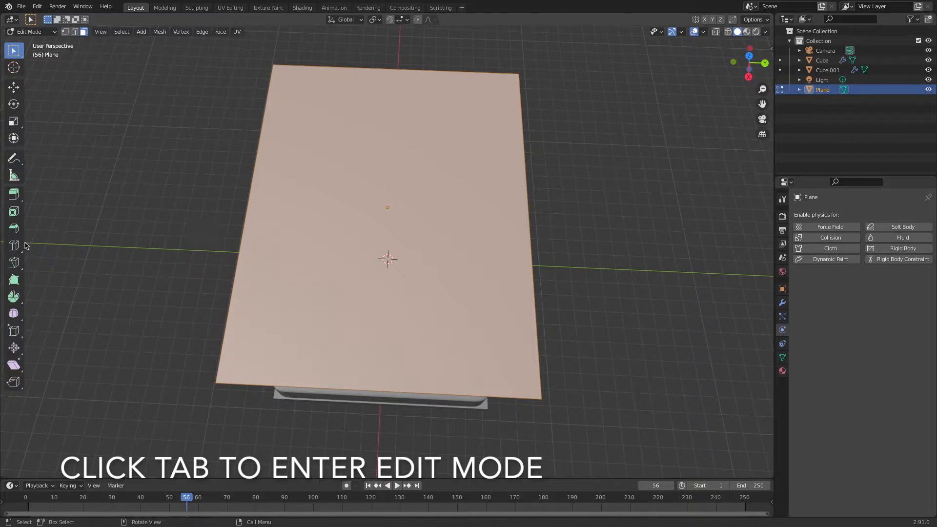
{"action": "right_click", "coordinate": [285, 243]}
{"action": "left_click", "coordinate": [287, 243]}
{"action": "left_click", "coordinate": [56, 468]}
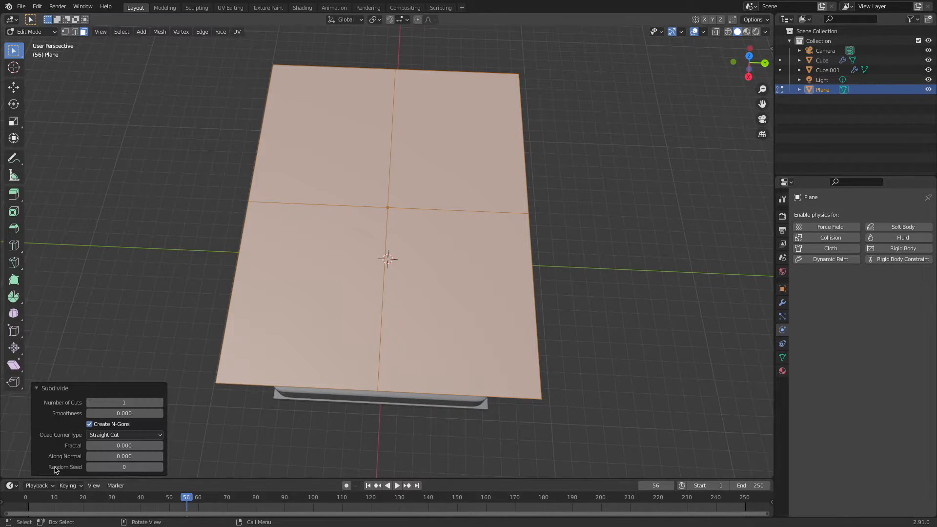
{"action": "left_click", "coordinate": [121, 401]}
{"action": "type", "text": "5"}
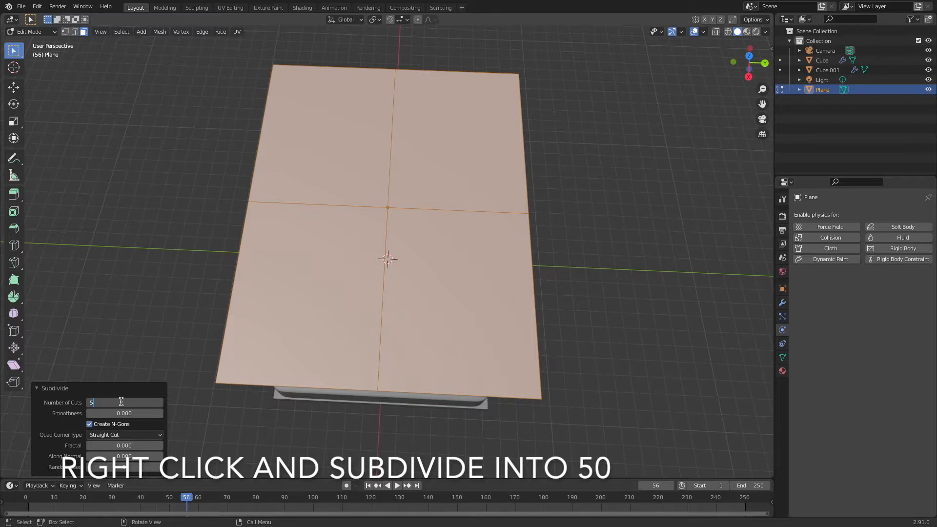
{"action": "type", "text": "0"}
{"action": "key", "text": "Return"}
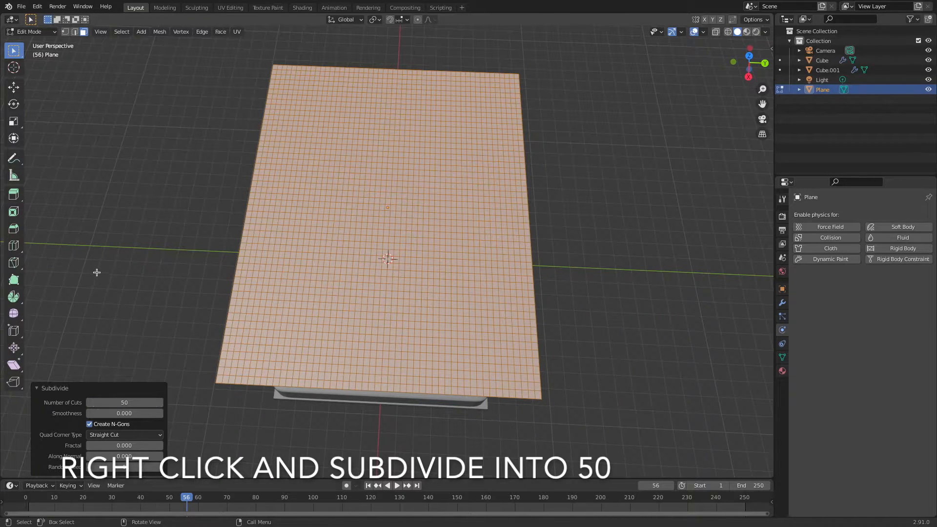
{"action": "left_click", "coordinate": [41, 390]}
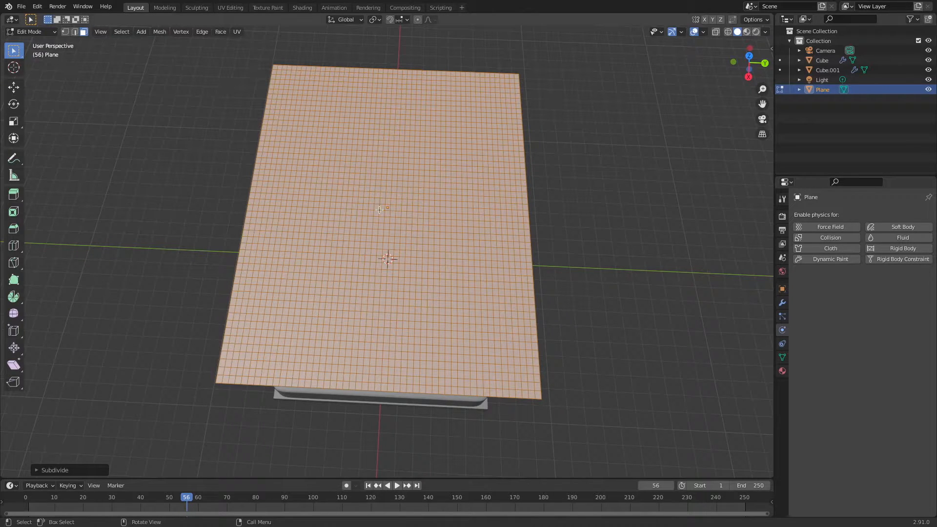
Extrude the subdivided sheet slightly upward by about 0.14 m to give it thickness.
{"action": "middle_click_drag", "start_coordinate": [492, 240], "coordinate": [464, 194]}
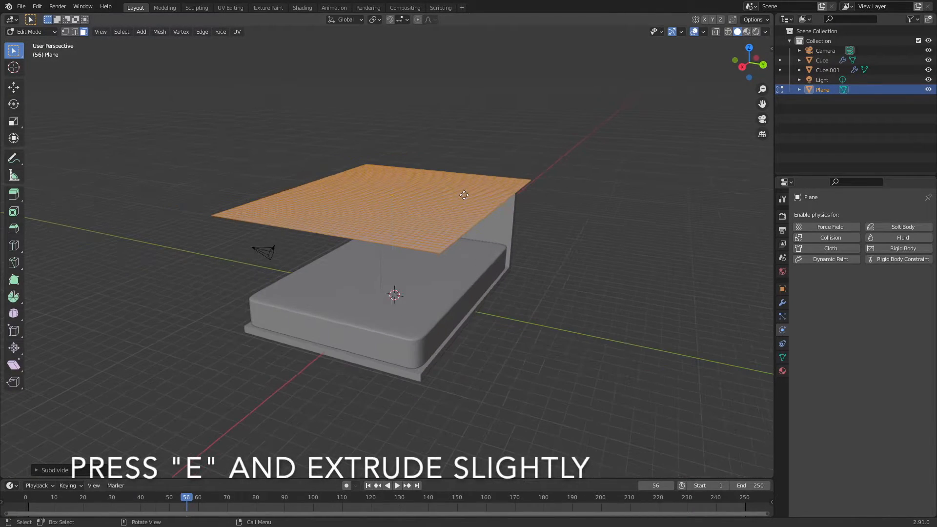
{"action": "key", "text": "e"}
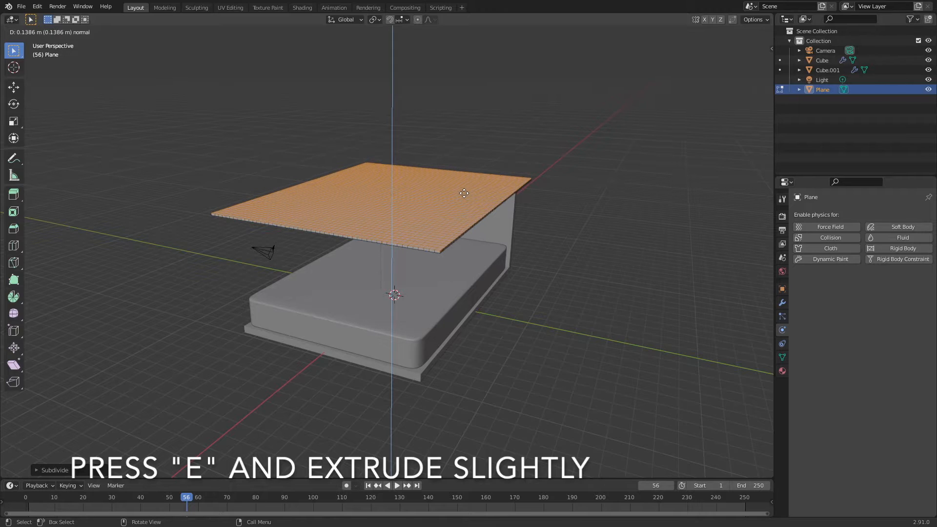
{"action": "left_click", "coordinate": [464, 193]}
{"action": "middle_click_drag", "start_coordinate": [548, 268], "coordinate": [565, 285]}
Add a Subdivision Surface modifier to the sheet, keeping the default levels.
{"action": "left_click", "coordinate": [783, 303]}
{"action": "left_click", "coordinate": [843, 215]}
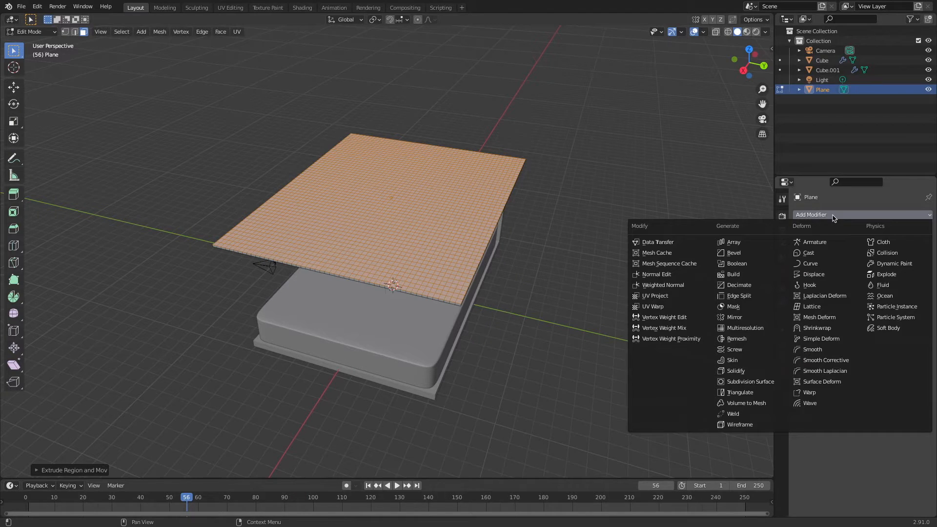
{"action": "left_click", "coordinate": [761, 383]}
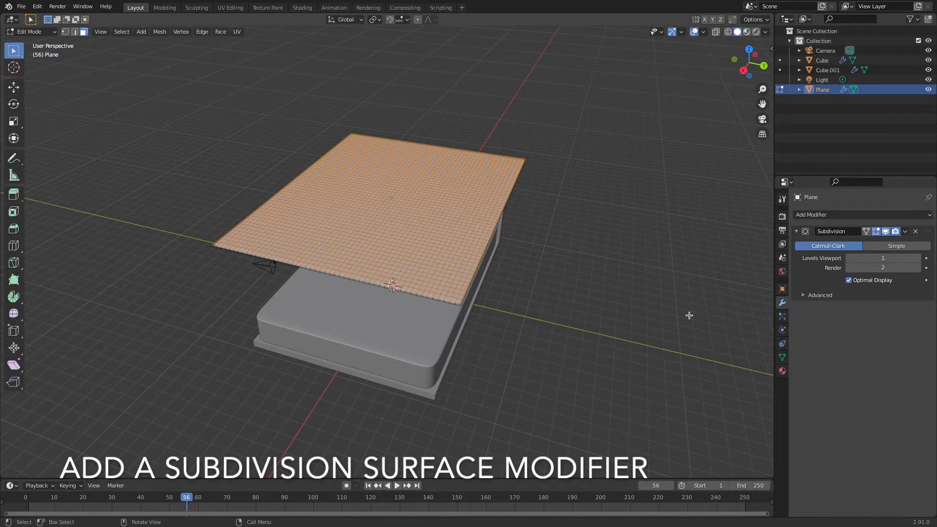
{"action": "middle_click_drag", "start_coordinate": [730, 297], "coordinate": [618, 296]}
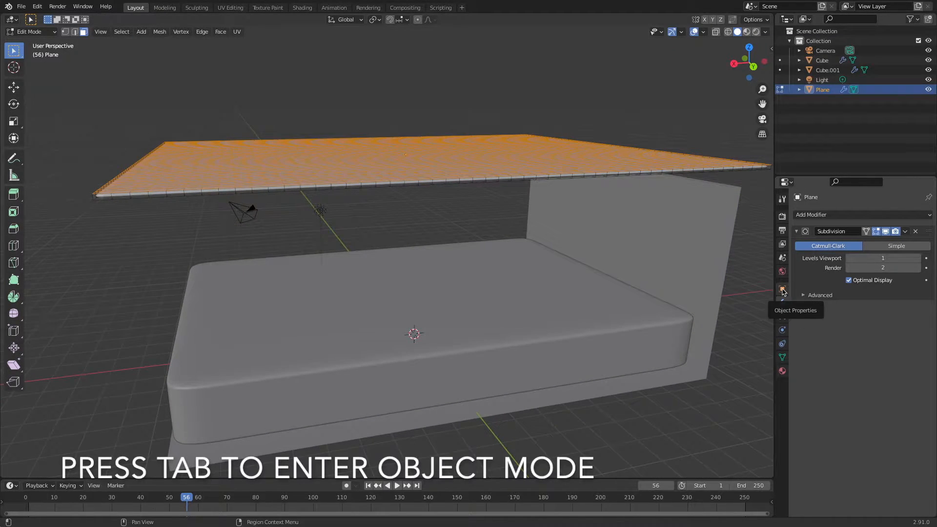
Return to Object Mode and enable Cloth physics on the sheet.
{"action": "key", "text": "Tab"}
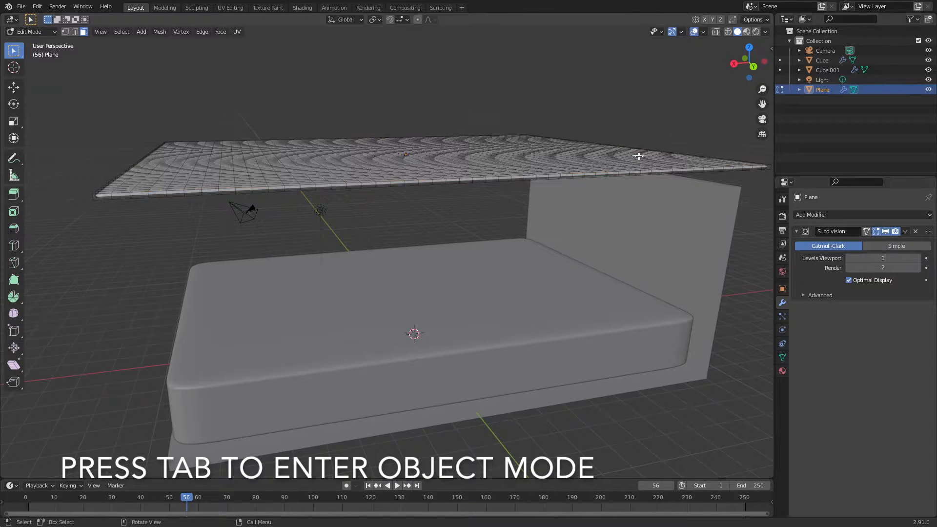
{"action": "left_click", "coordinate": [782, 317]}
{"action": "left_click", "coordinate": [782, 330]}
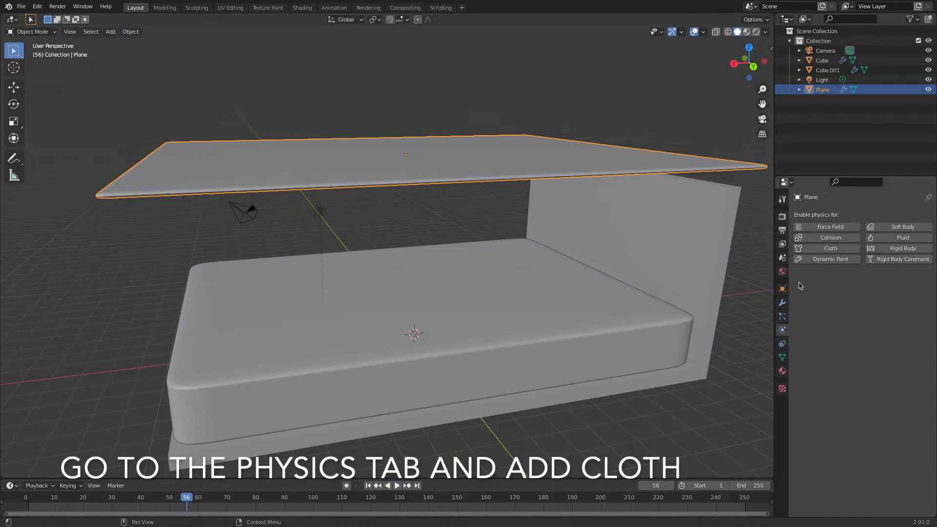
{"action": "left_click", "coordinate": [817, 251]}
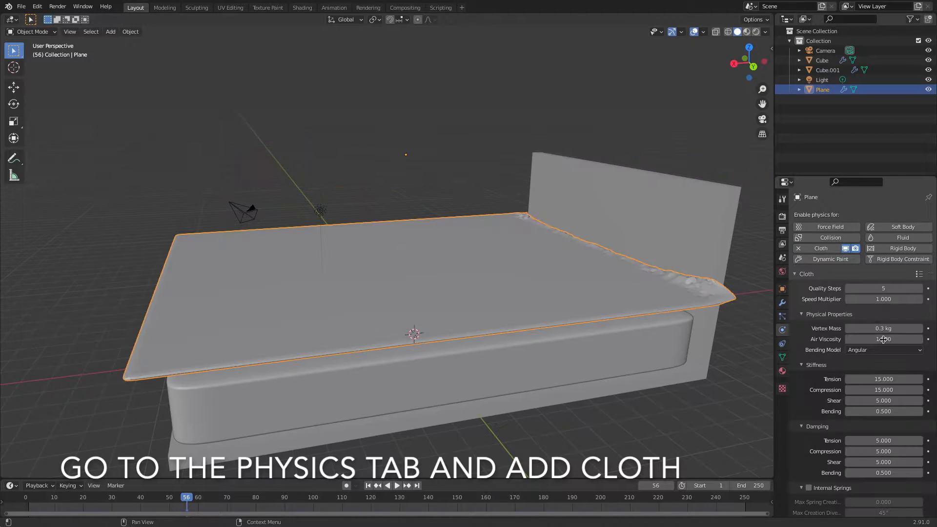
Enable Self Collisions in the sheet's cloth settings.
{"action": "scroll", "coordinate": [875, 372], "scroll_direction": "down", "scroll_amount": 12}
{"action": "scroll", "coordinate": [875, 371], "scroll_direction": "down", "scroll_amount": 5}
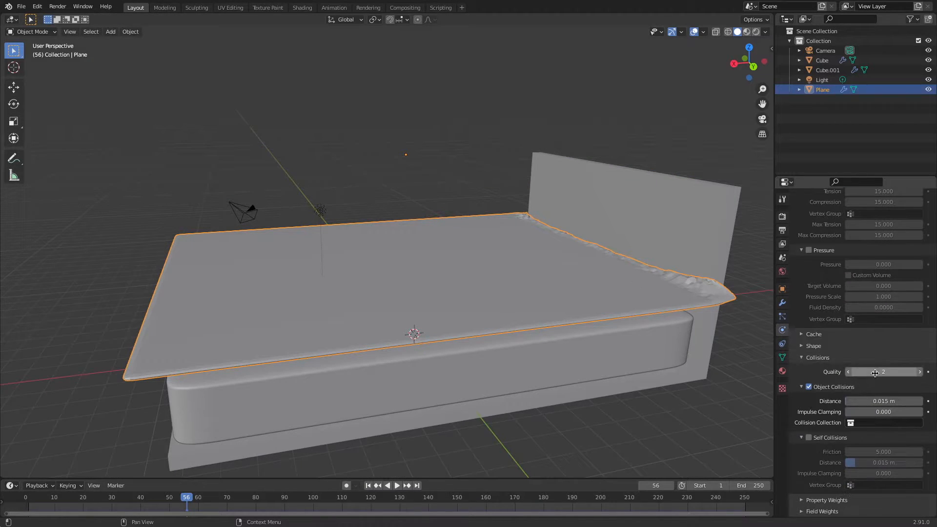
{"action": "left_click", "coordinate": [816, 440]}
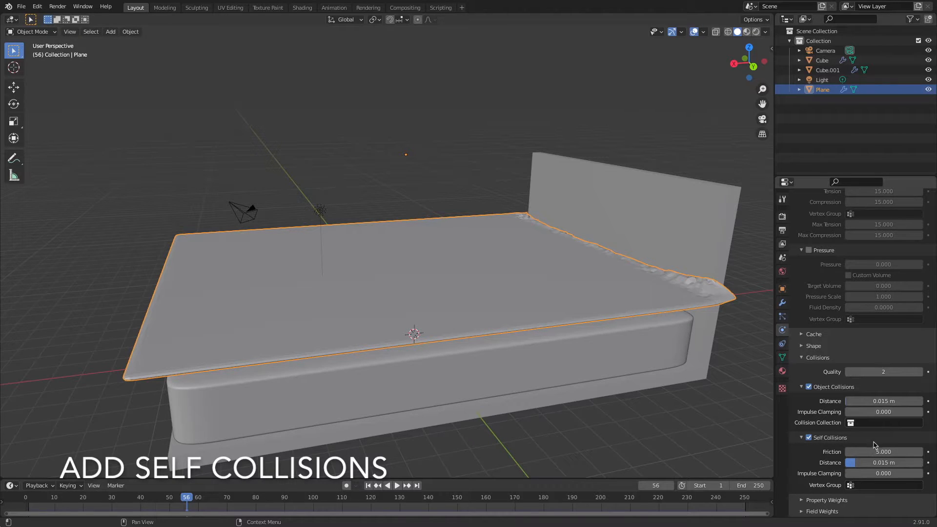
{"action": "scroll", "coordinate": [883, 452], "scroll_direction": "up", "scroll_amount": 18}
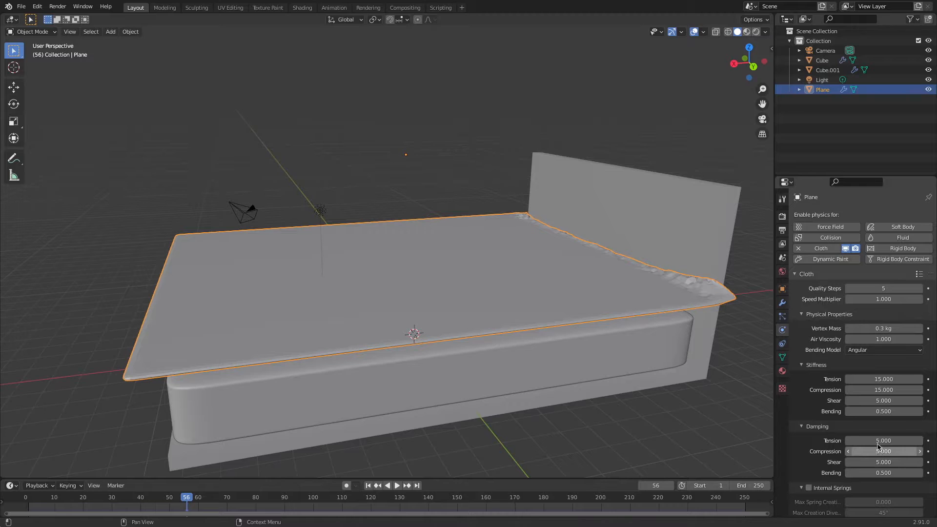
Try to raise the sheet along Z above the mattress.
{"action": "middle_click_drag", "start_coordinate": [558, 309], "coordinate": [544, 294]}
{"action": "left_click", "coordinate": [540, 289]}
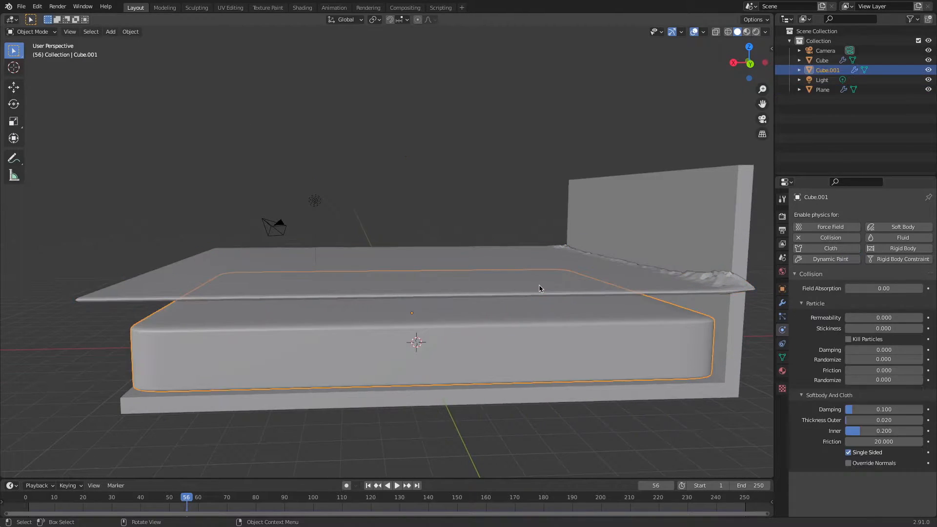
{"action": "left_click", "coordinate": [535, 274]}
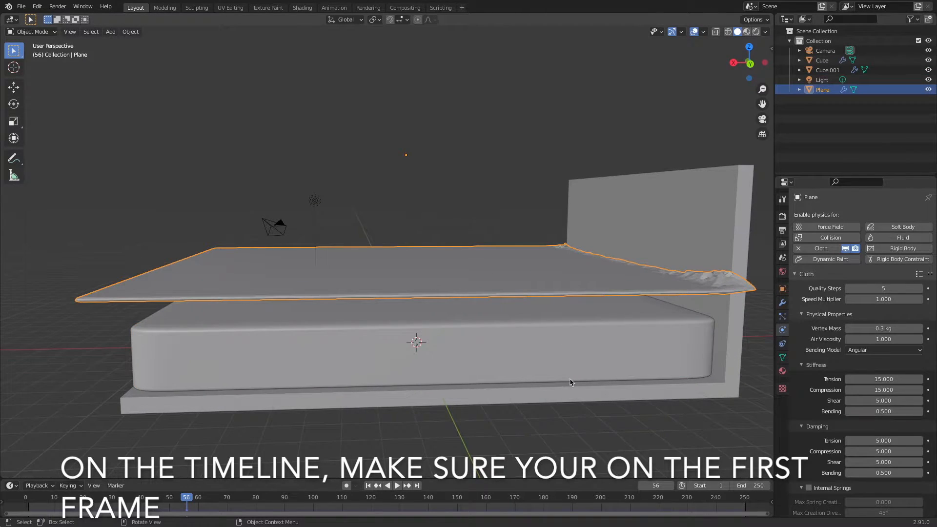
{"action": "key", "text": "g"}
{"action": "key", "text": "z"}
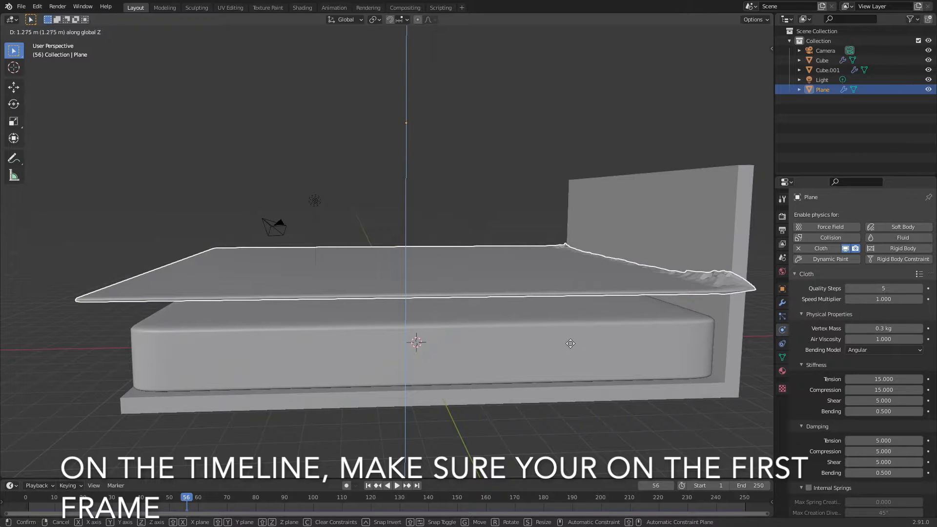
{"action": "left_click", "coordinate": [570, 332]}
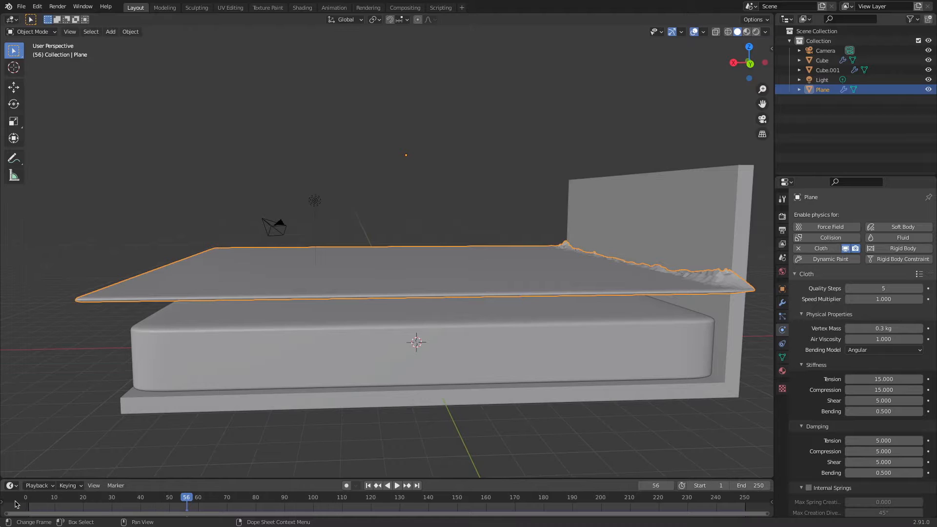
Set the animation's end frame to 75 and run the cloth simulation from the start until the sheet drapes over the mattress.
{"action": "key", "text": "space"}
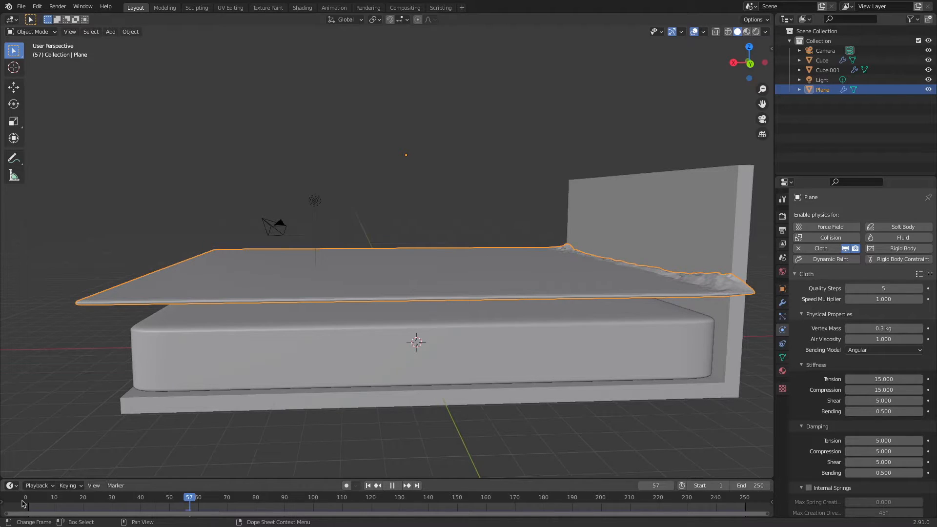
{"action": "left_click", "coordinate": [23, 503]}
{"action": "middle_click_drag", "start_coordinate": [464, 341], "coordinate": [494, 340]}
{"action": "scroll", "coordinate": [517, 340], "scroll_direction": "down", "scroll_amount": 2}
{"action": "key", "text": "r"}
{"action": "left_click", "coordinate": [592, 339]}
{"action": "middle_click_drag", "start_coordinate": [559, 375], "coordinate": [361, 382]}
{"action": "key", "text": "r"}
{"action": "left_click", "coordinate": [651, 390]}
{"action": "key", "text": "r"}
{"action": "left_click", "coordinate": [594, 381]}
{"action": "key", "text": "ctrl+KP_7"}
{"action": "key", "text": "r"}
{"action": "left_click", "coordinate": [358, 378]}
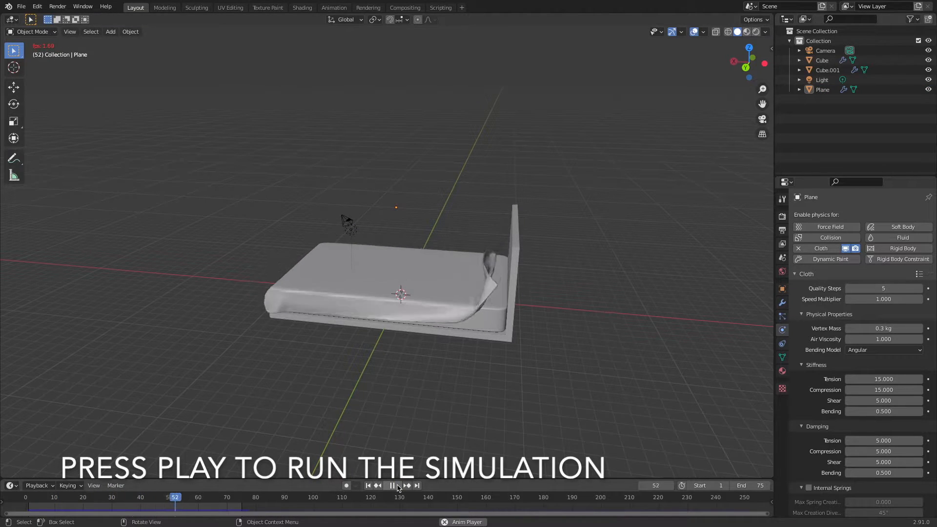
{"action": "middle_click_drag", "start_coordinate": [478, 341], "coordinate": [524, 357]}
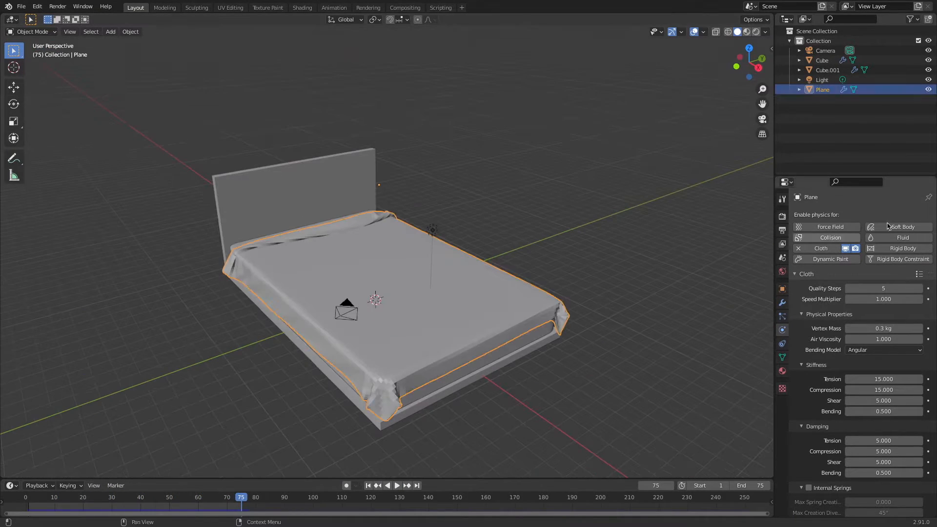
Apply the sheet's Subdivision modifier and its Cloth modifier to keep the draped shape.
{"action": "left_click", "coordinate": [782, 303]}
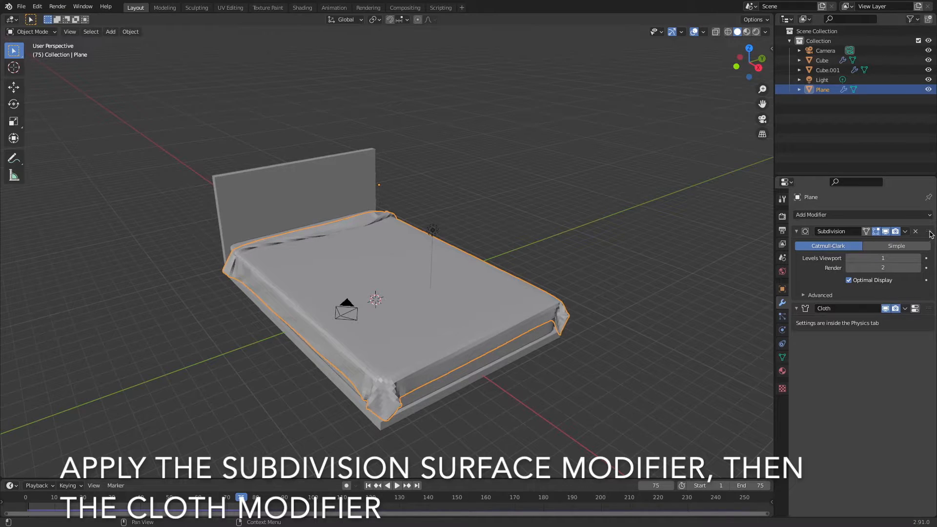
{"action": "left_click", "coordinate": [905, 231]}
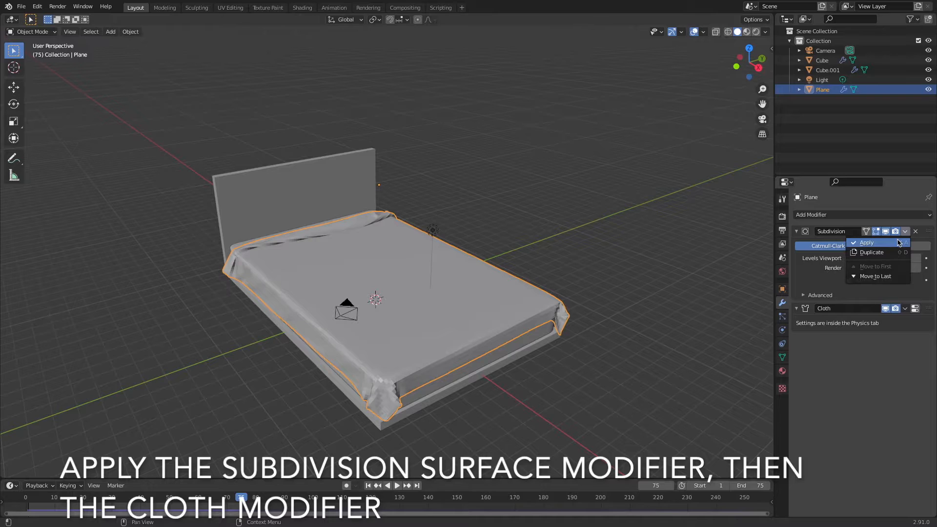
{"action": "left_click", "coordinate": [899, 243]}
{"action": "left_click", "coordinate": [906, 232]}
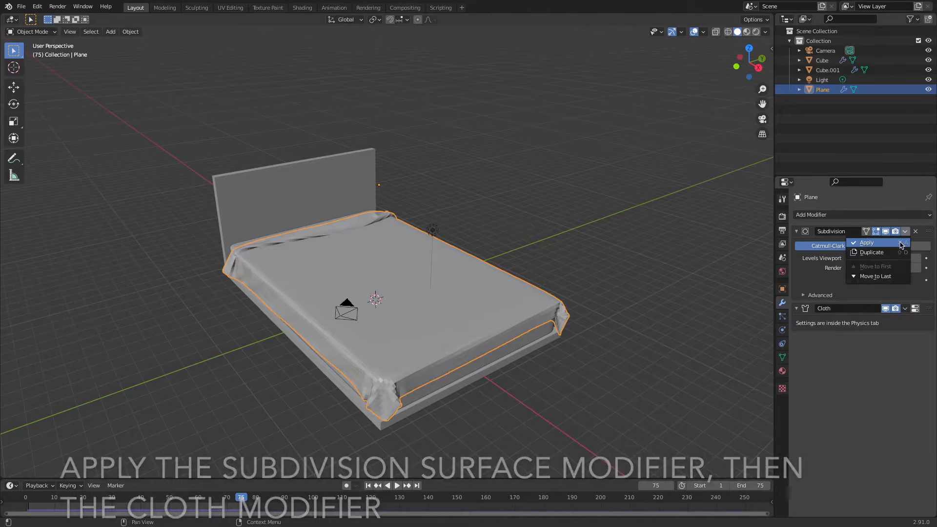
{"action": "left_click", "coordinate": [900, 243]}
{"action": "left_click", "coordinate": [905, 233]}
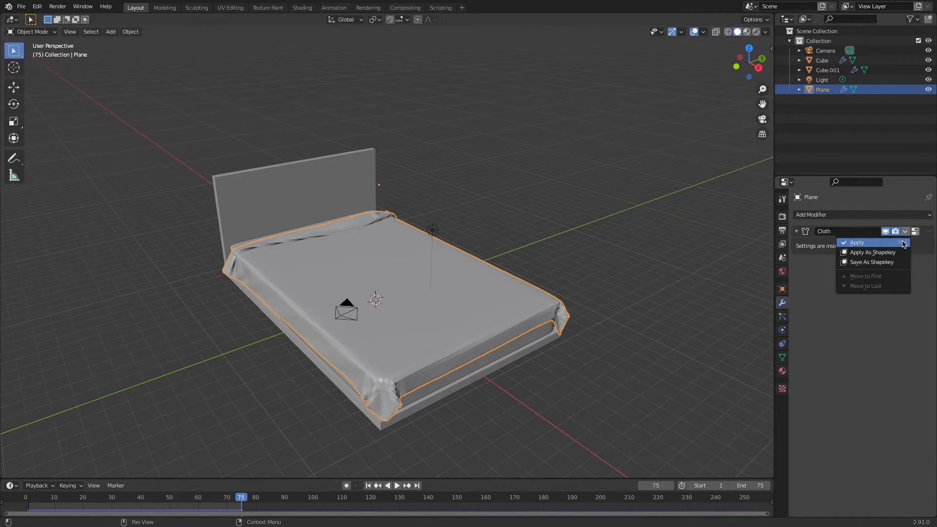
{"action": "left_click", "coordinate": [902, 243]}
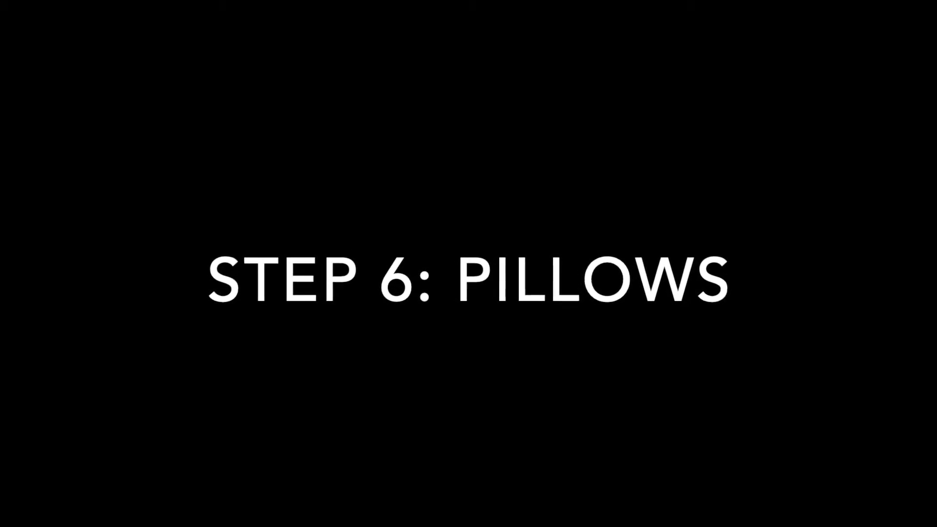
Add a plane mesh for a pillow and move it up along Z by about 8.9 m.
{"action": "key", "text": "shift+a"}
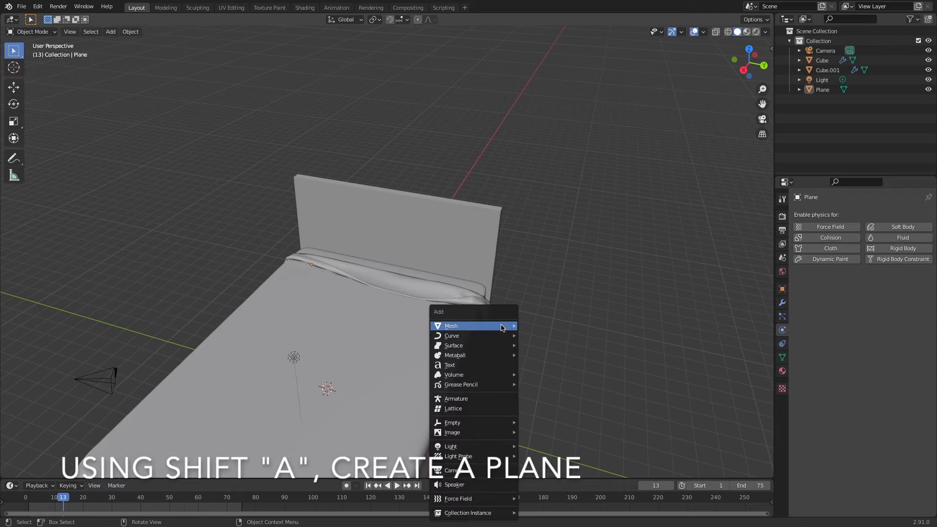
{"action": "mouse_move", "coordinate": [515, 325]}
{"action": "left_click", "coordinate": [552, 326]}
{"action": "key", "text": "g"}
{"action": "key", "text": "z"}
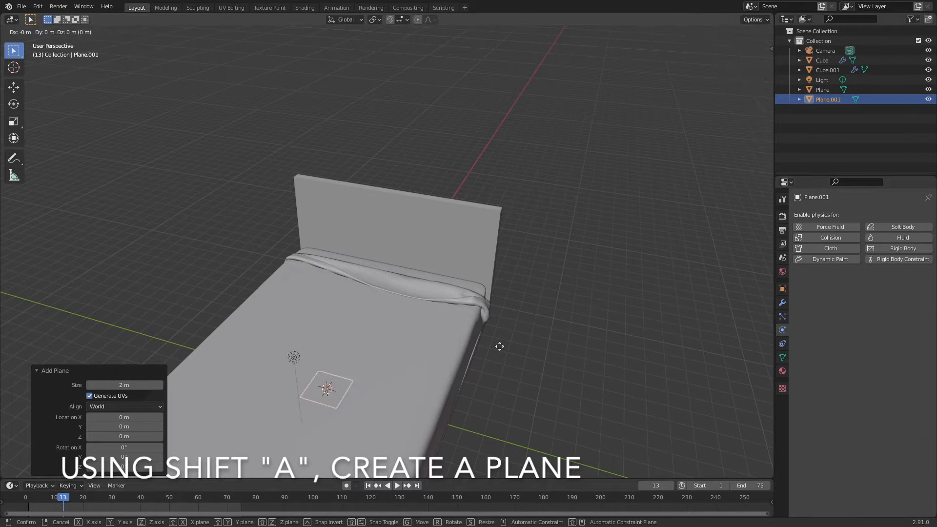
{"action": "left_click", "coordinate": [507, 200]}
Scale the new plane by about 1.46 along X and about 2.6 along Y into a pillow-shaped rectangle.
{"action": "middle_click_drag", "start_coordinate": [531, 309], "coordinate": [517, 332]}
{"action": "key", "text": "s"}
{"action": "key", "text": "x"}
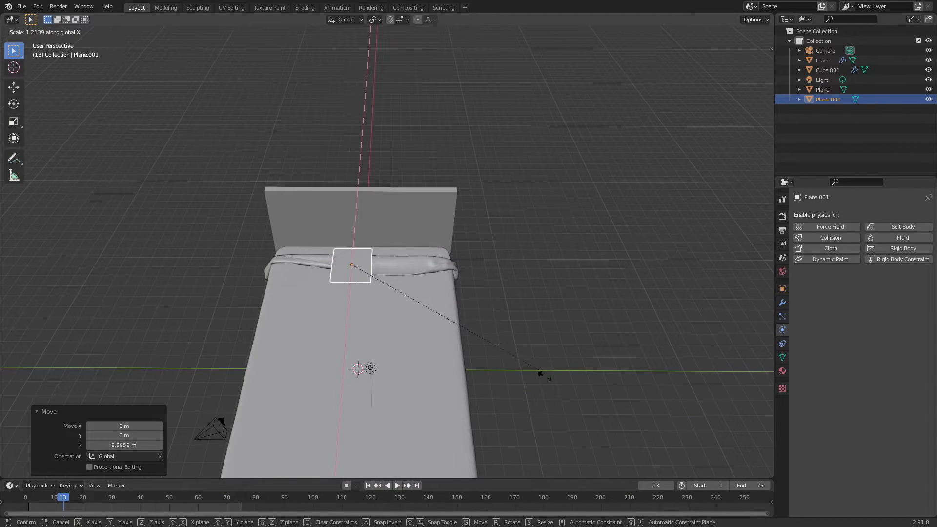
{"action": "left_click", "coordinate": [558, 423]}
{"action": "key", "text": "s"}
{"action": "key", "text": "y"}
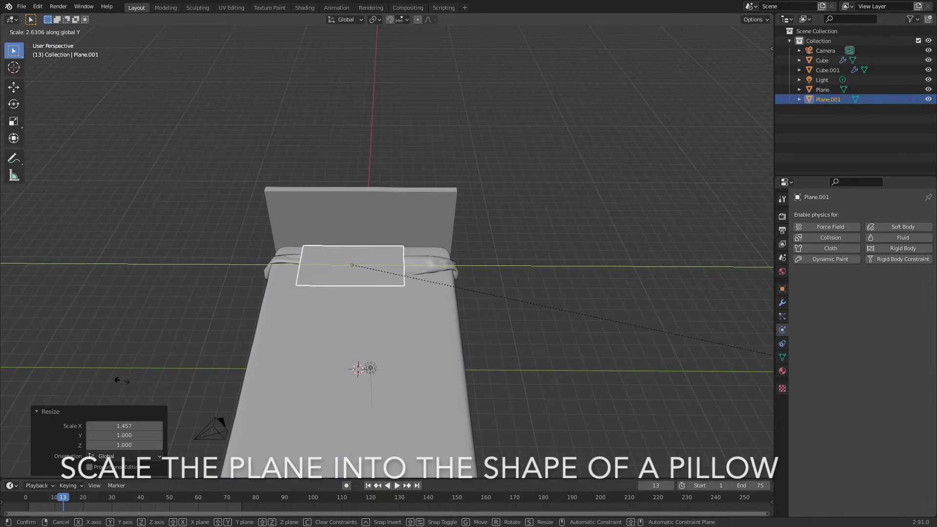
{"action": "left_click", "coordinate": [185, 386]}
Subdivide the scaled pillow plane in Edit Mode with 25 cuts.
{"action": "scroll", "coordinate": [383, 261], "scroll_direction": "up", "scroll_amount": 2}
{"action": "right_click", "coordinate": [383, 261]}
{"action": "left_click", "coordinate": [382, 257]}
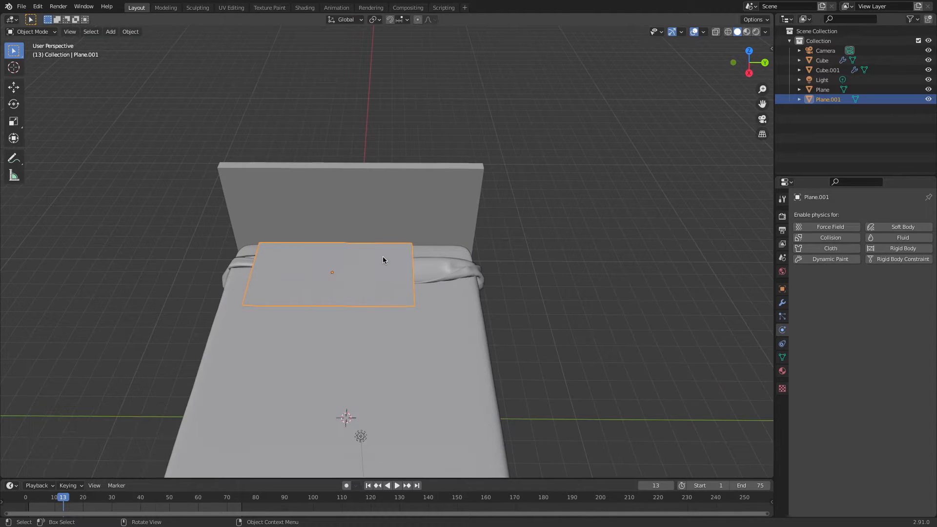
{"action": "right_click", "coordinate": [373, 263]}
{"action": "key", "text": "Escape"}
{"action": "key", "text": "Tab"}
{"action": "right_click", "coordinate": [393, 260]}
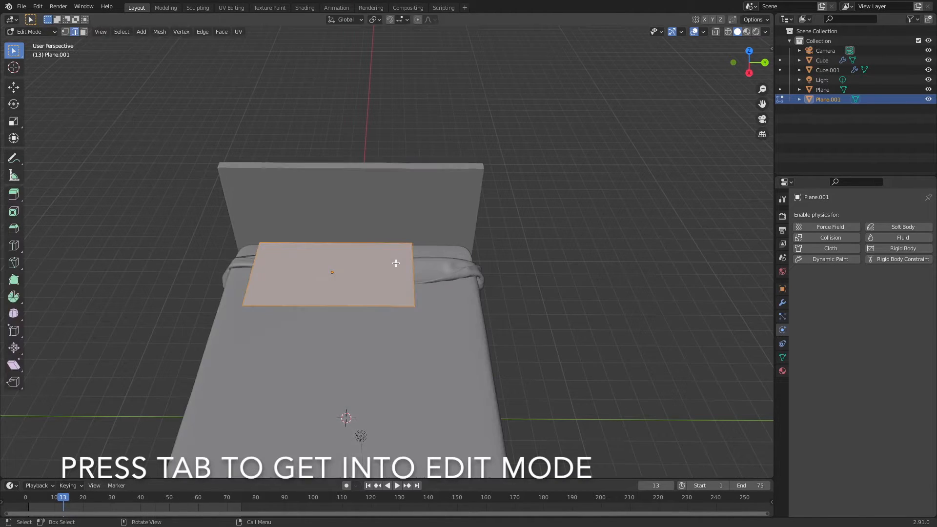
{"action": "left_click", "coordinate": [393, 261]}
{"action": "left_click", "coordinate": [116, 401]}
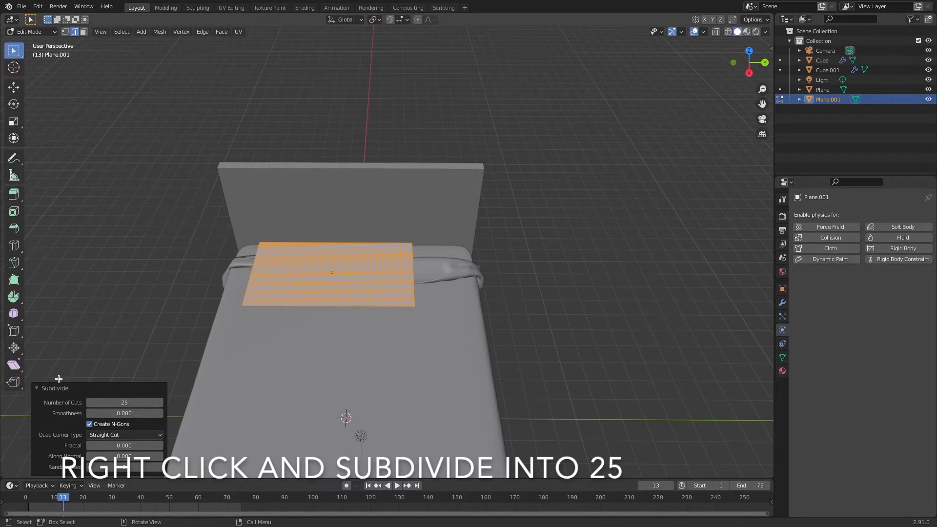
{"action": "left_click", "coordinate": [43, 389]}
Extrude the subdivided plane upward by about 0.23 m and add horizontal loop cuts around its side walls.
{"action": "key", "text": "e"}
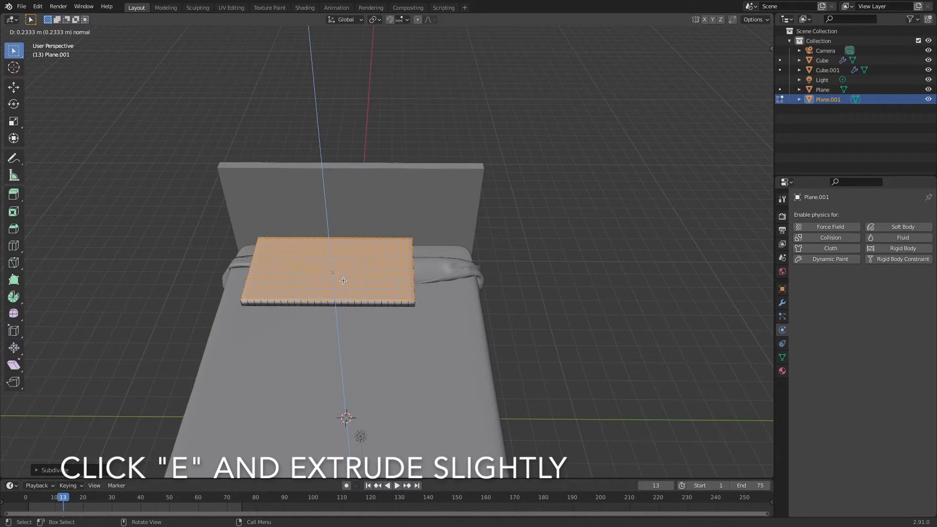
{"action": "left_click", "coordinate": [343, 281]}
{"action": "mouse_move", "coordinate": [343, 280]}
{"action": "middle_mouse_down"}
{"action": "mouse_move", "coordinate": [334, 283]}
{"action": "mouse_move", "coordinate": [346, 275]}
{"action": "middle_mouse_up"}
{"action": "scroll", "coordinate": [333, 283], "scroll_direction": "up", "scroll_amount": 5}
{"action": "scroll", "coordinate": [332, 284], "scroll_direction": "down", "scroll_amount": 2}
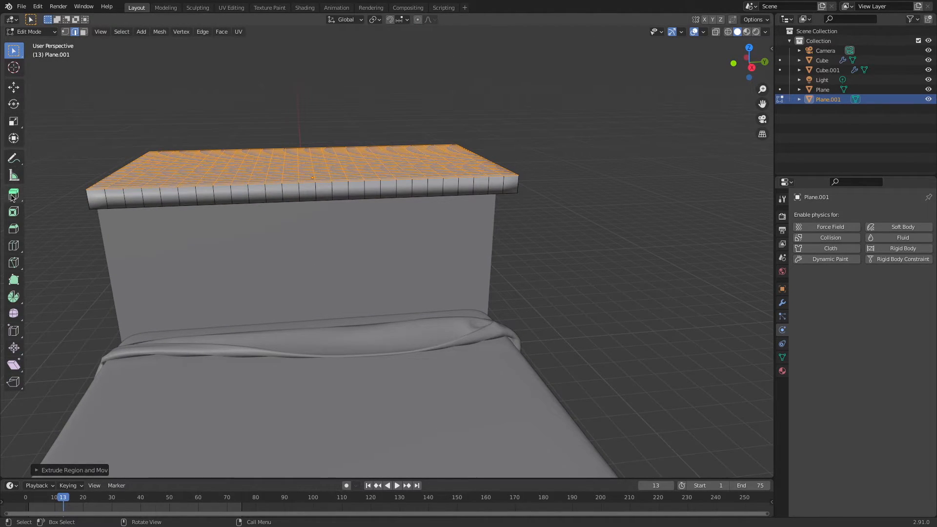
{"action": "left_click", "coordinate": [14, 245]}
{"action": "left_click", "coordinate": [181, 194]}
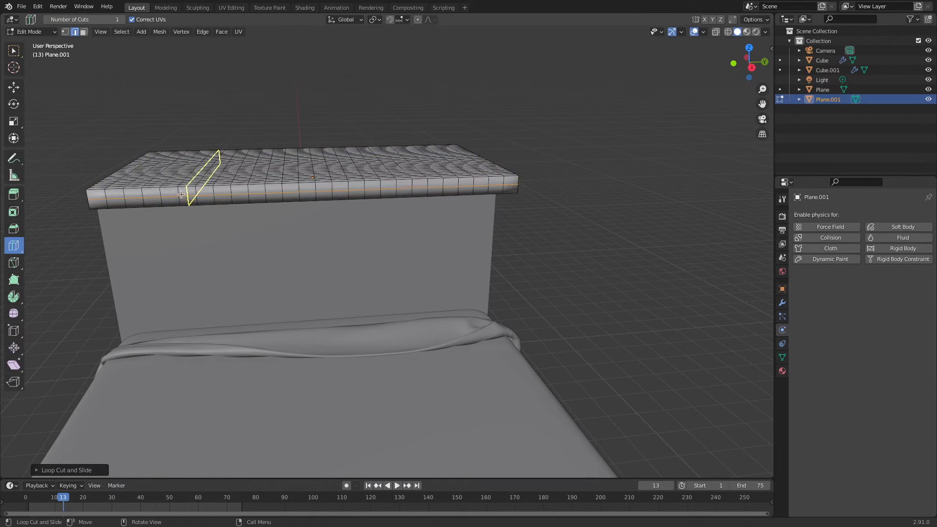
{"action": "left_click_drag", "start_coordinate": [216, 194], "coordinate": [197, 201]}
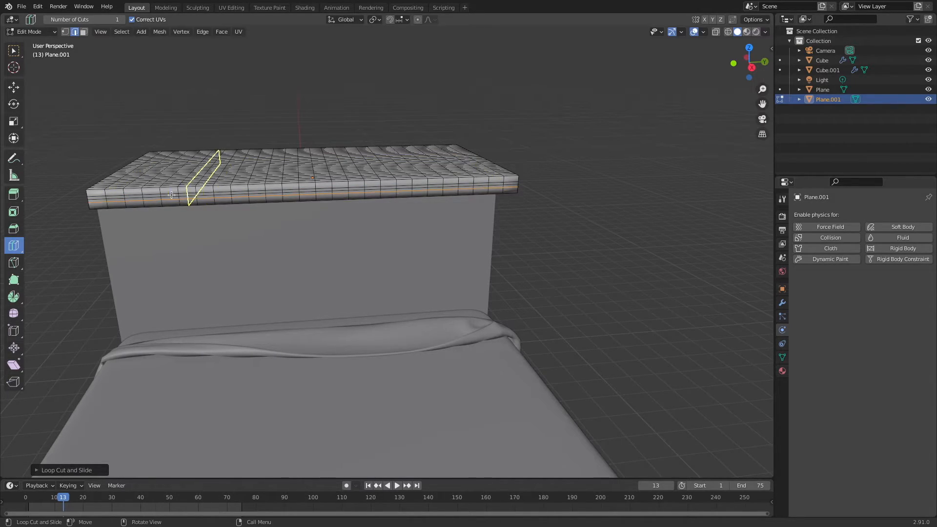
Select the central horizontal edges around all sides of the extruded pillow mesh.
{"action": "left_click", "coordinate": [13, 51]}
{"action": "left_click", "coordinate": [83, 33]}
{"action": "left_click", "coordinate": [75, 32]}
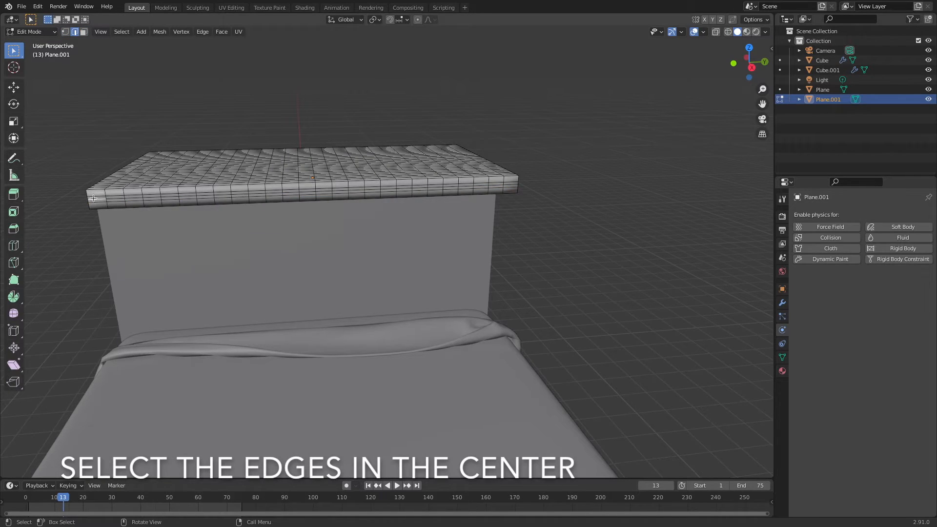
{"action": "left_click", "coordinate": [486, 185], "text": "ctrl"}
{"action": "middle_click_drag", "start_coordinate": [486, 186], "coordinate": [425, 121]}
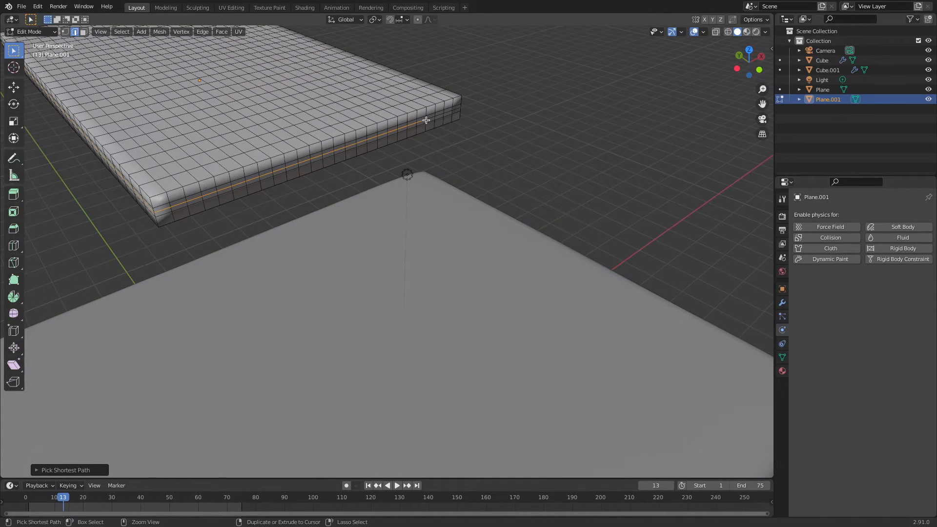
{"action": "left_click", "coordinate": [426, 120], "text": "shift"}
{"action": "middle_click_drag", "start_coordinate": [465, 111], "coordinate": [472, 79]}
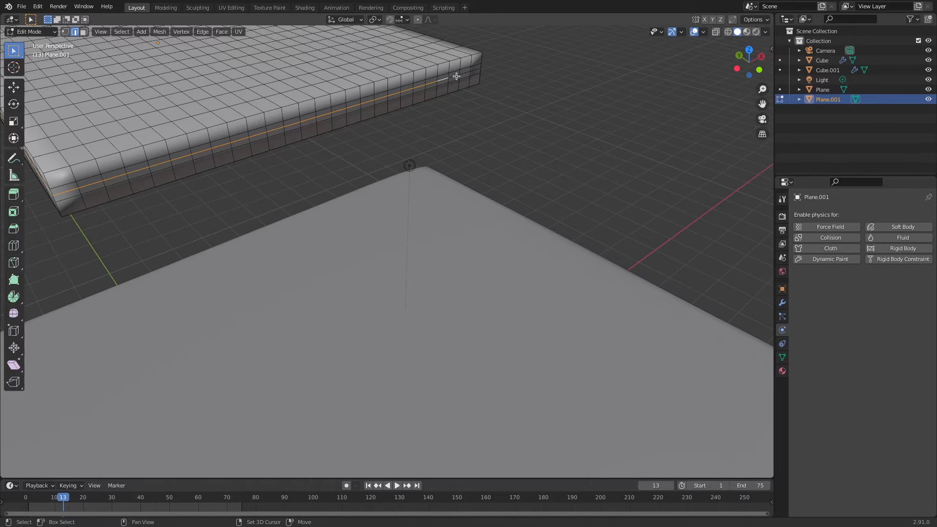
{"action": "middle_click_drag", "start_coordinate": [538, 104], "coordinate": [266, 205]}
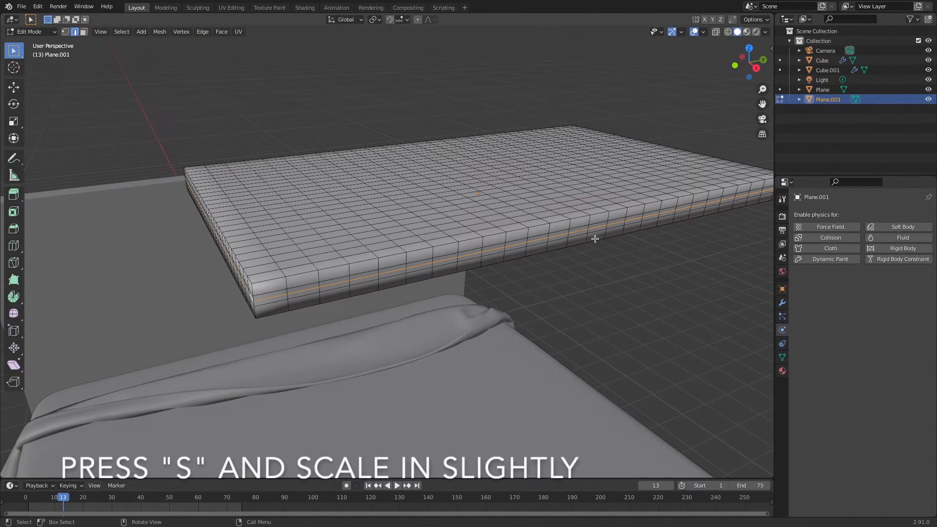
Scale the selected central edges inward uniformly to about 0.994.
{"action": "key", "text": "s"}
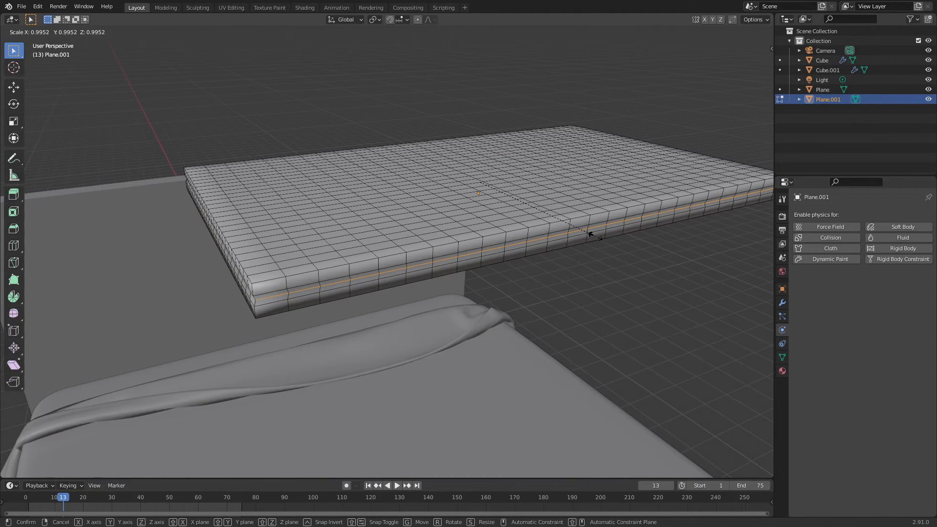
{"action": "left_click", "coordinate": [594, 236]}
{"action": "left_click", "coordinate": [46, 471]}
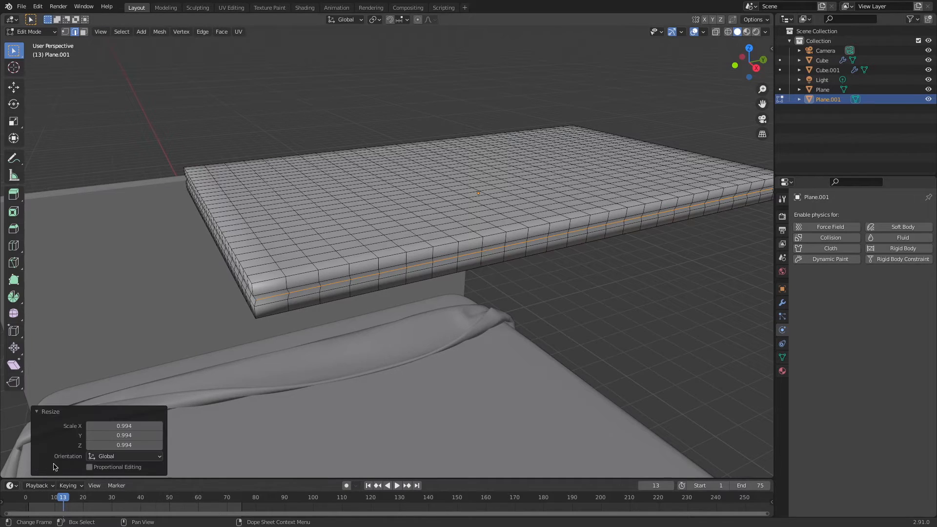
{"action": "left_click", "coordinate": [571, 349]}
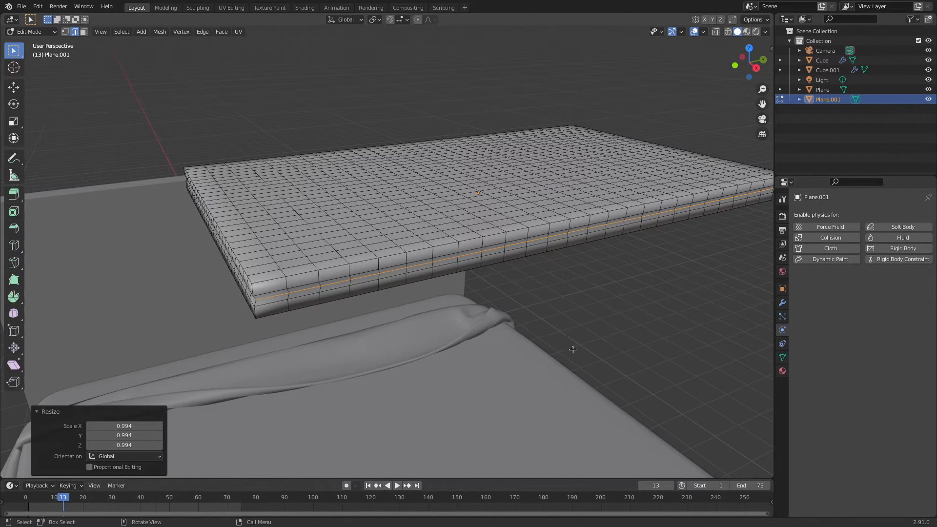
Return to Object Mode and move the pillow about -1.4 m along Y and along X toward the headboard.
{"action": "scroll", "coordinate": [573, 348], "scroll_direction": "down", "scroll_amount": 3}
{"action": "left_click", "coordinate": [586, 341]}
{"action": "scroll", "coordinate": [591, 337], "scroll_direction": "down", "scroll_amount": 2}
{"action": "middle_click_drag", "start_coordinate": [598, 333], "coordinate": [514, 359]}
{"action": "key", "text": "Tab"}
{"action": "key", "text": "g"}
{"action": "key", "text": "y"}
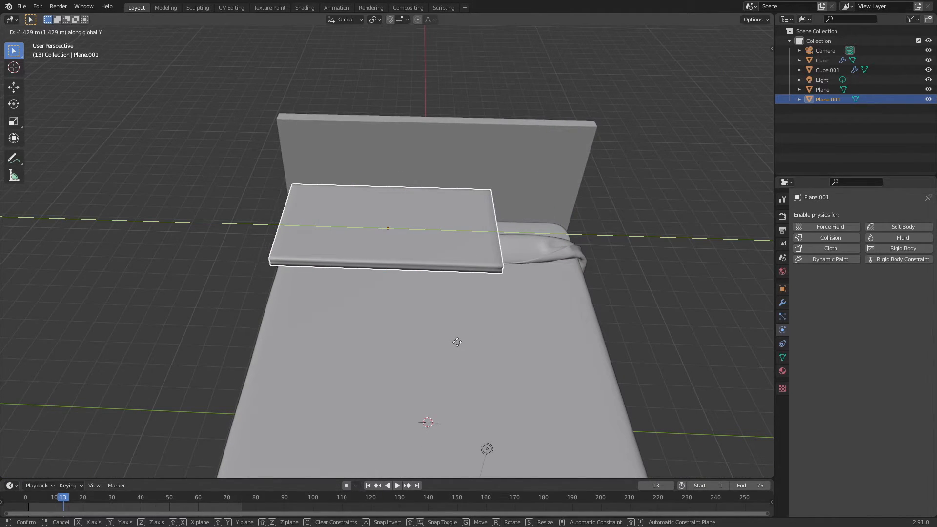
{"action": "left_click", "coordinate": [454, 341]}
{"action": "key", "text": "g"}
{"action": "key", "text": "x"}
{"action": "left_click", "coordinate": [455, 250]}
Add a Subdivision Surface modifier to the pillow.
{"action": "middle_click_drag", "start_coordinate": [455, 250], "coordinate": [478, 283]}
{"action": "left_click", "coordinate": [782, 303]}
{"action": "left_click", "coordinate": [852, 215]}
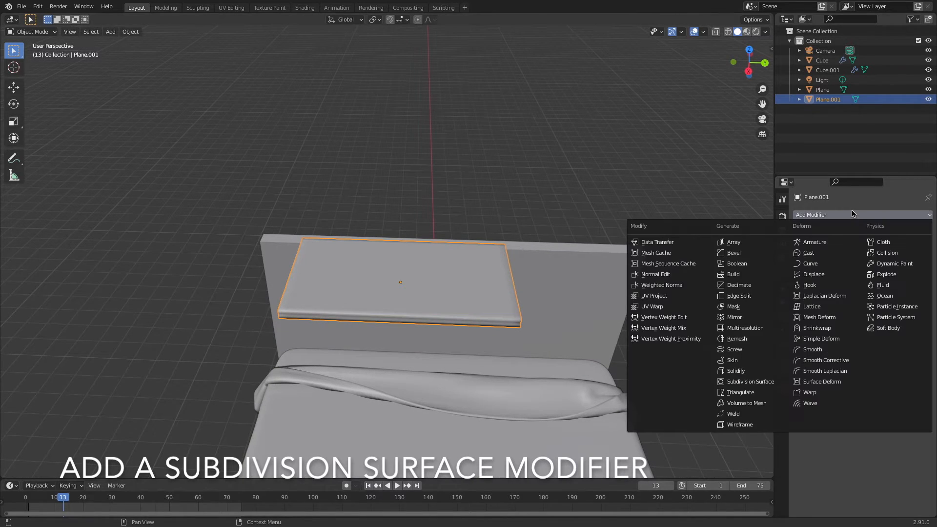
{"action": "left_click", "coordinate": [771, 380]}
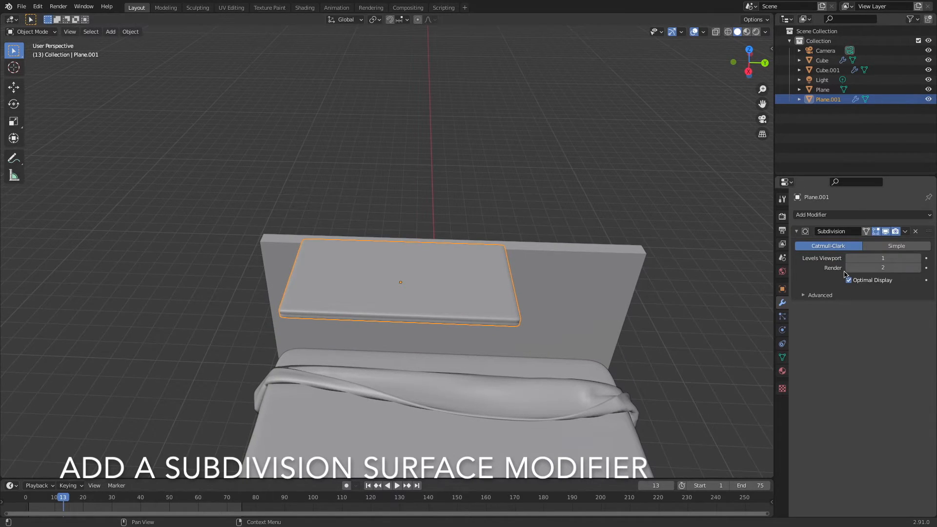
Enable Cloth physics on the pillow and return the timeline to frame 0.
{"action": "left_click", "coordinate": [783, 341]}
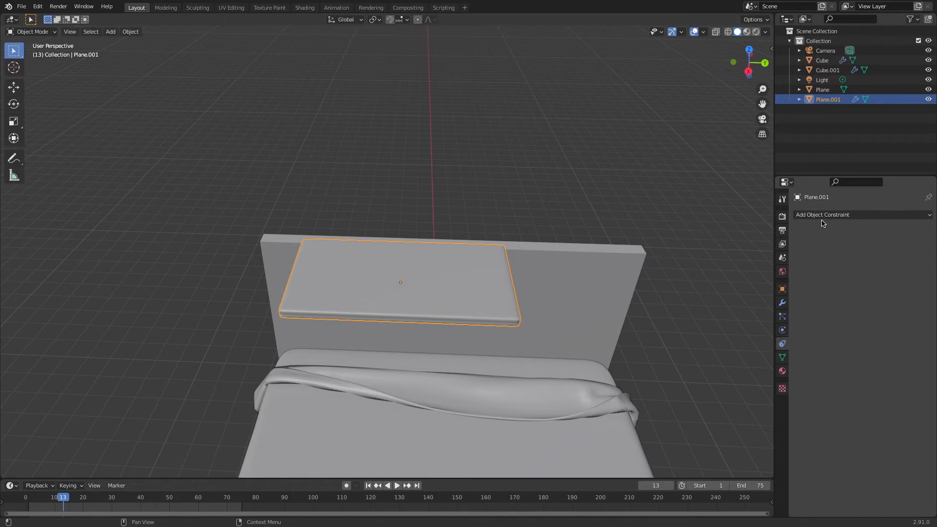
{"action": "left_click", "coordinate": [782, 357]}
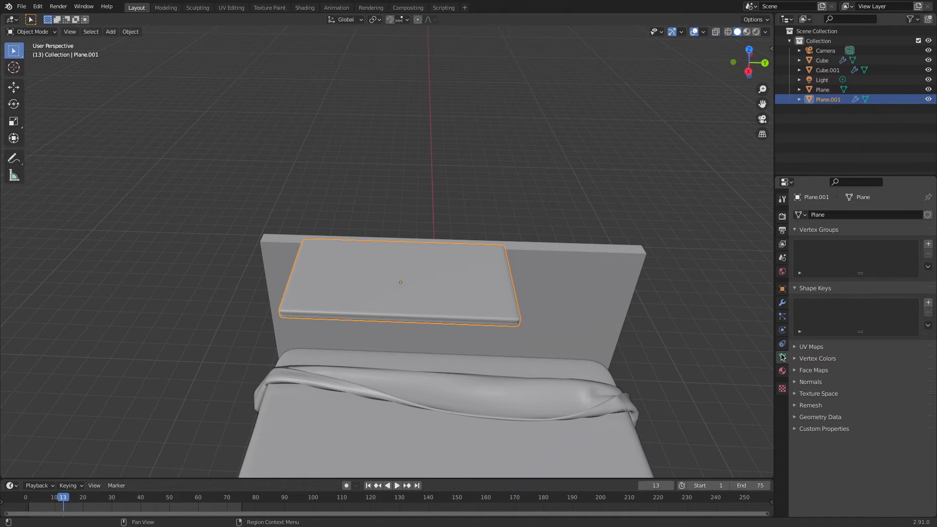
{"action": "left_click", "coordinate": [782, 303]}
{"action": "left_click", "coordinate": [782, 316]}
{"action": "left_click", "coordinate": [783, 330]}
{"action": "left_click", "coordinate": [814, 248]}
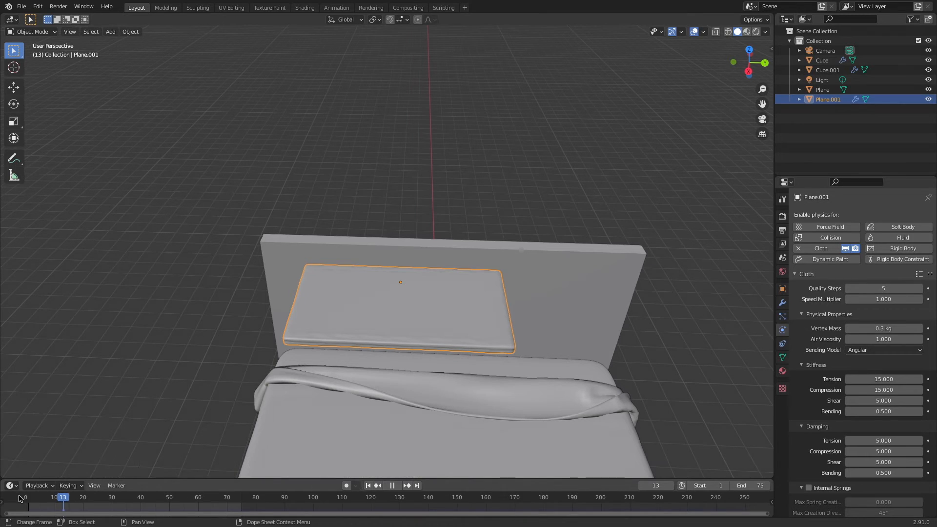
{"action": "key", "text": "Escape"}
Set the pillow cloth's gravity field weight to 0 and enable Self Collisions.
{"action": "scroll", "coordinate": [892, 255], "scroll_direction": "down", "scroll_amount": 10}
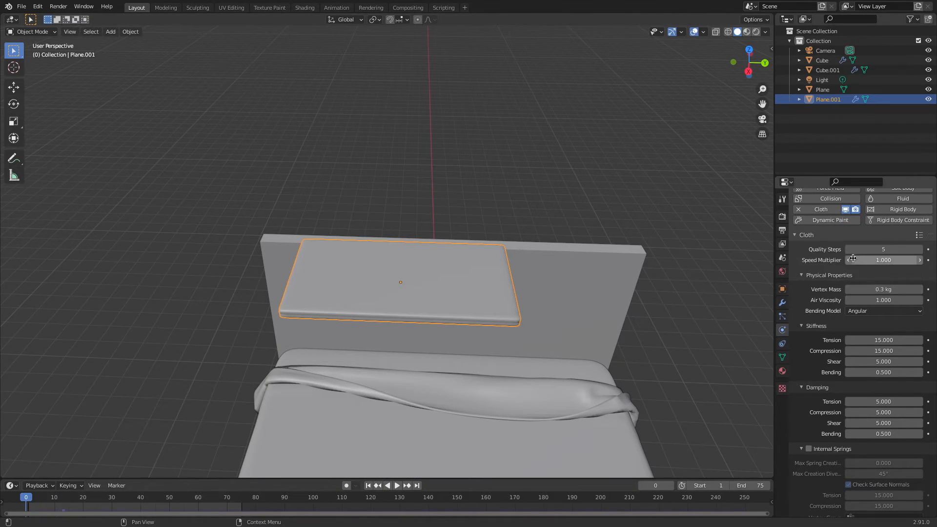
{"action": "scroll", "coordinate": [855, 263], "scroll_direction": "down", "scroll_amount": 15}
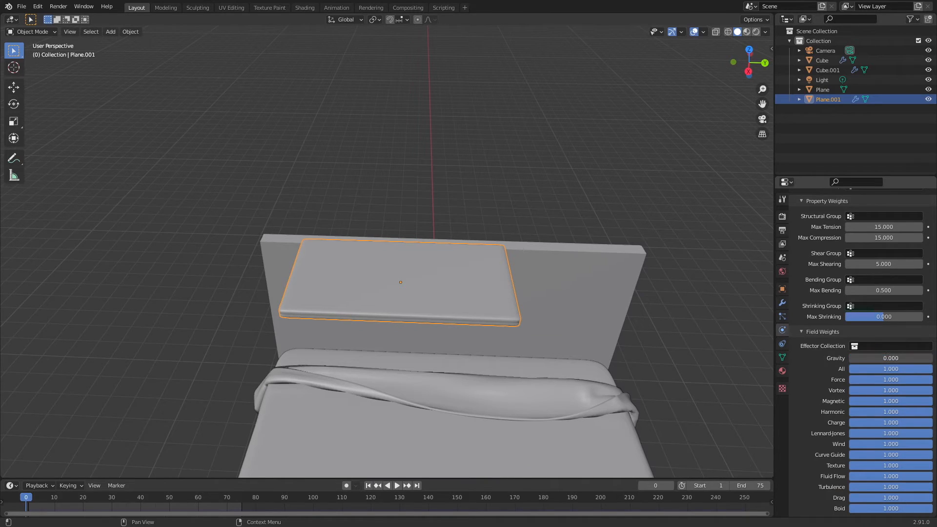
{"action": "left_click", "coordinate": [821, 334]}
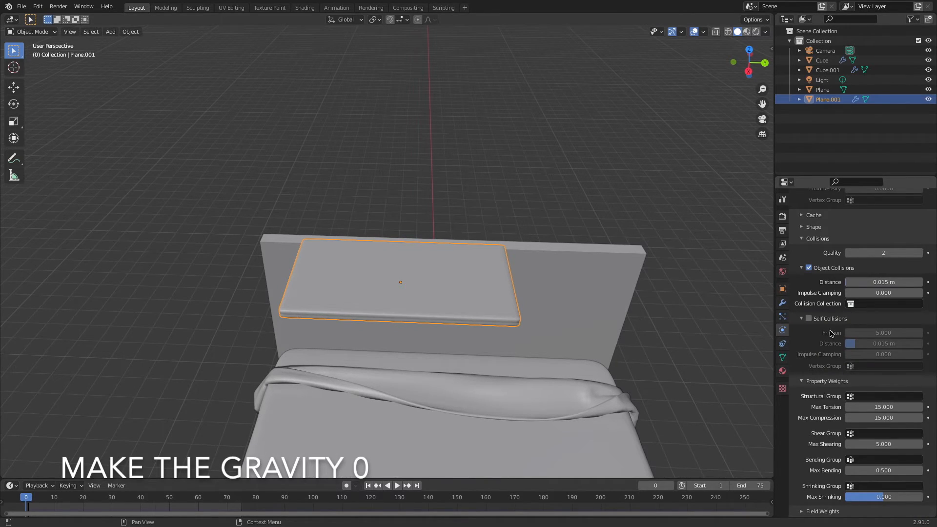
{"action": "left_click", "coordinate": [809, 318]}
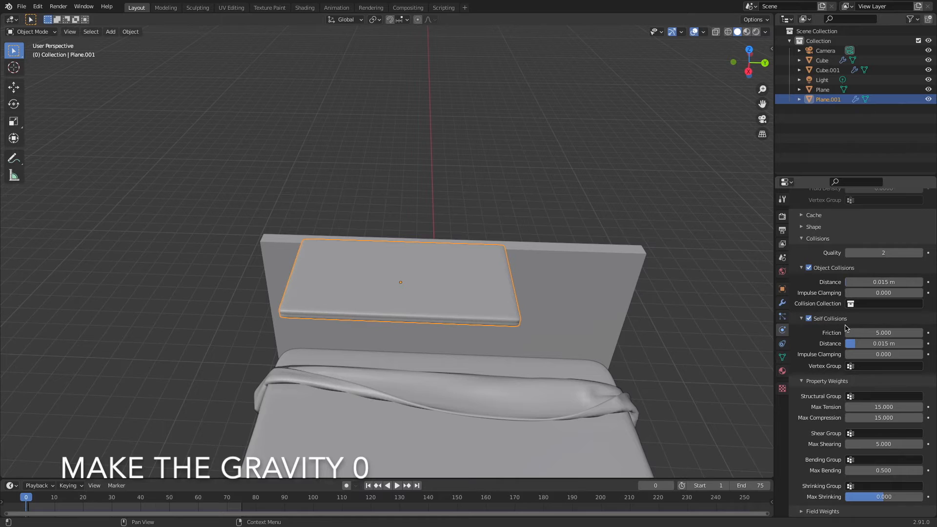
Enable Pressure for the pillow's cloth simulation and set it to 5.
{"action": "scroll", "coordinate": [849, 334], "scroll_direction": "up", "scroll_amount": 6}
{"action": "scroll", "coordinate": [854, 345], "scroll_direction": "up", "scroll_amount": 2}
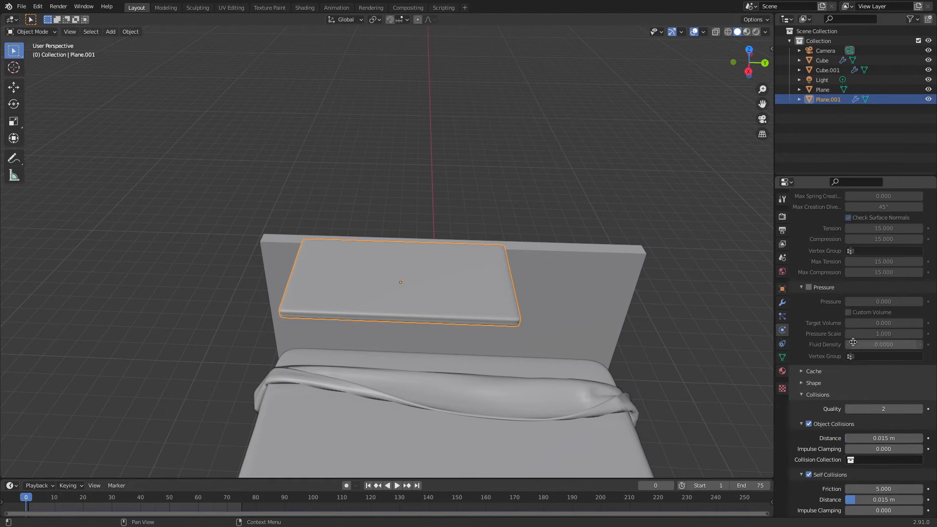
{"action": "left_click", "coordinate": [808, 307]}
{"action": "left_click", "coordinate": [876, 319]}
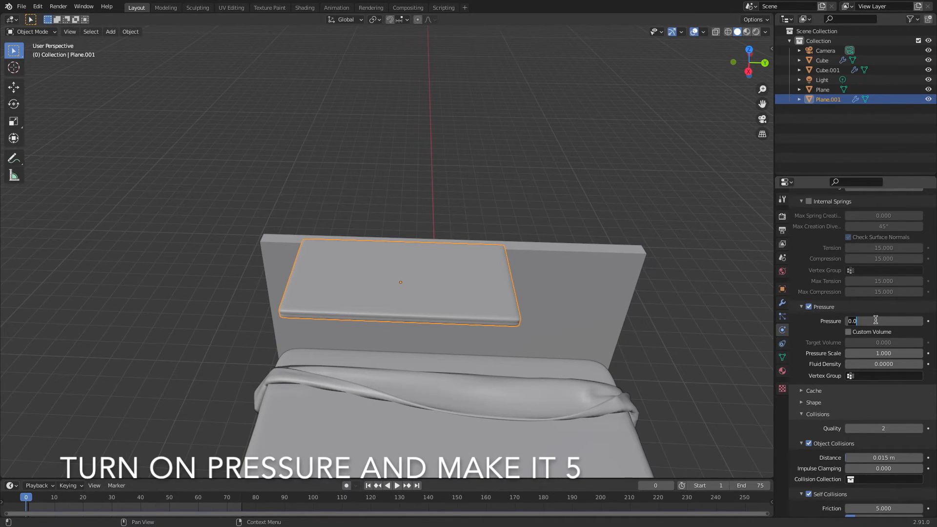
{"action": "type", "text": "5"}
{"action": "key", "text": "Return"}
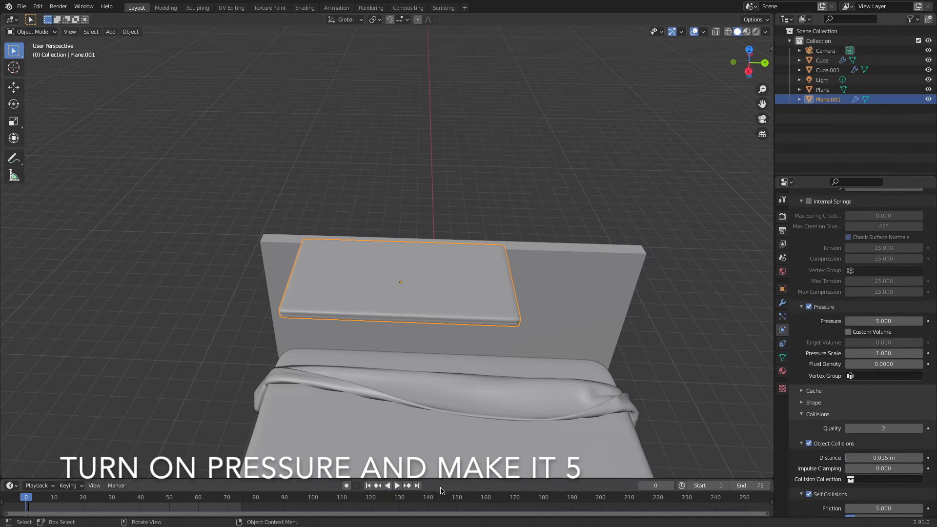
Run the cloth simulation to inflate the pillow, then stop it and step back to frame 4.
{"action": "left_click", "coordinate": [398, 485]}
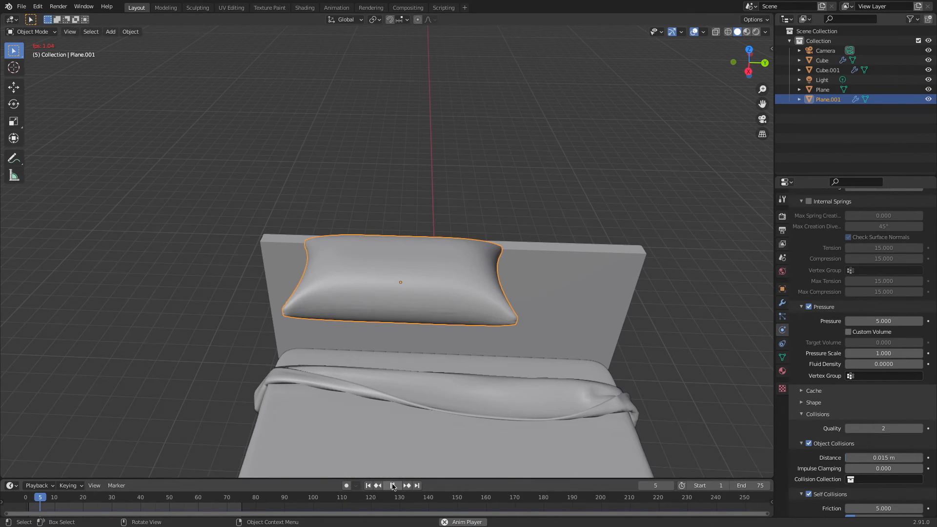
{"action": "left_click", "coordinate": [393, 485]}
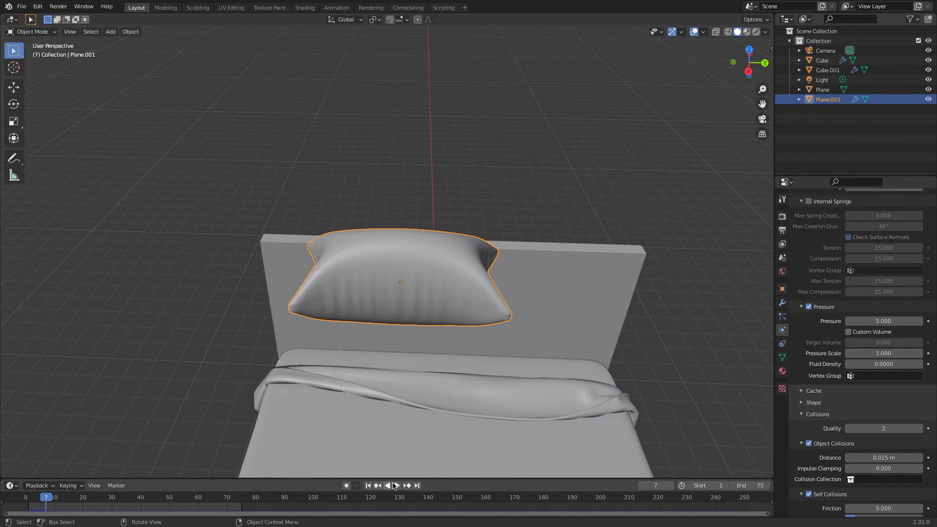
{"action": "left_click", "coordinate": [39, 499]}
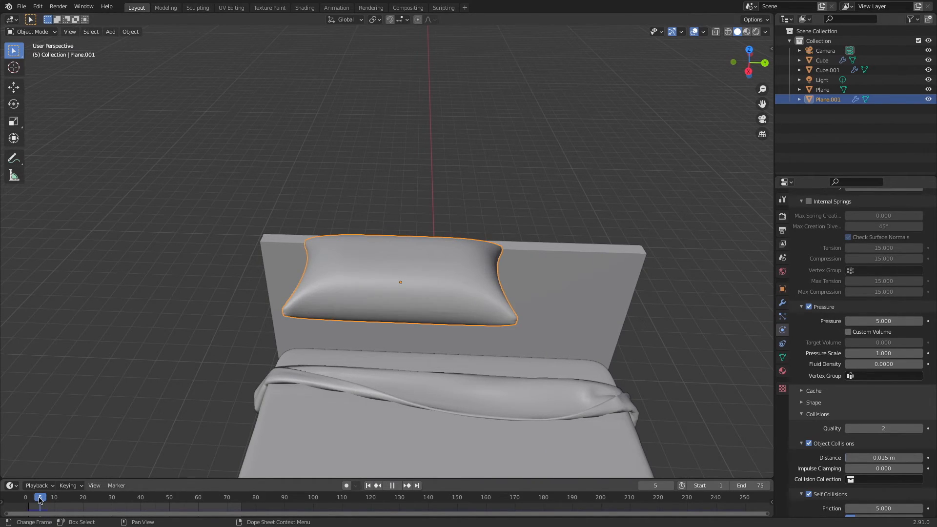
{"action": "key", "text": "Escape"}
Apply the pillow's Subdivision and Cloth modifiers to keep the inflated shape.
{"action": "middle_click_drag", "start_coordinate": [452, 324], "coordinate": [532, 257]}
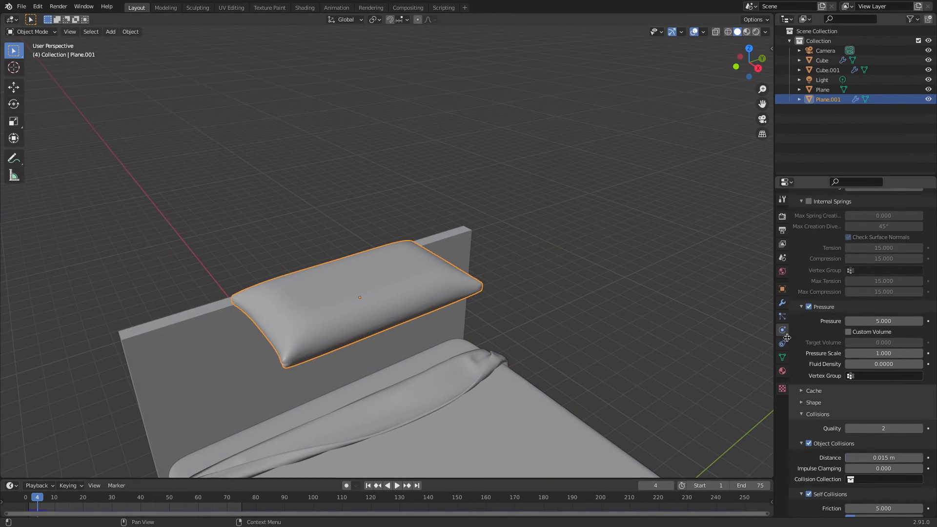
{"action": "left_click", "coordinate": [782, 316]}
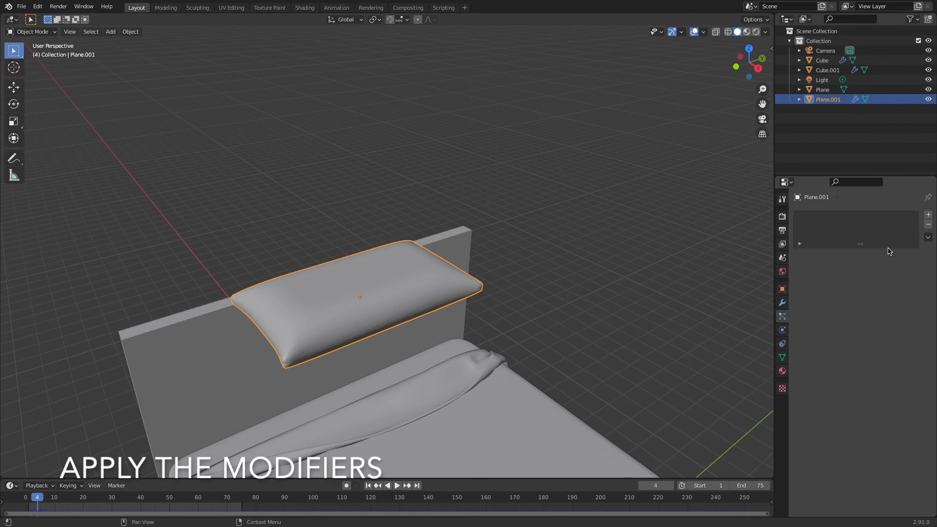
{"action": "left_click", "coordinate": [782, 303]}
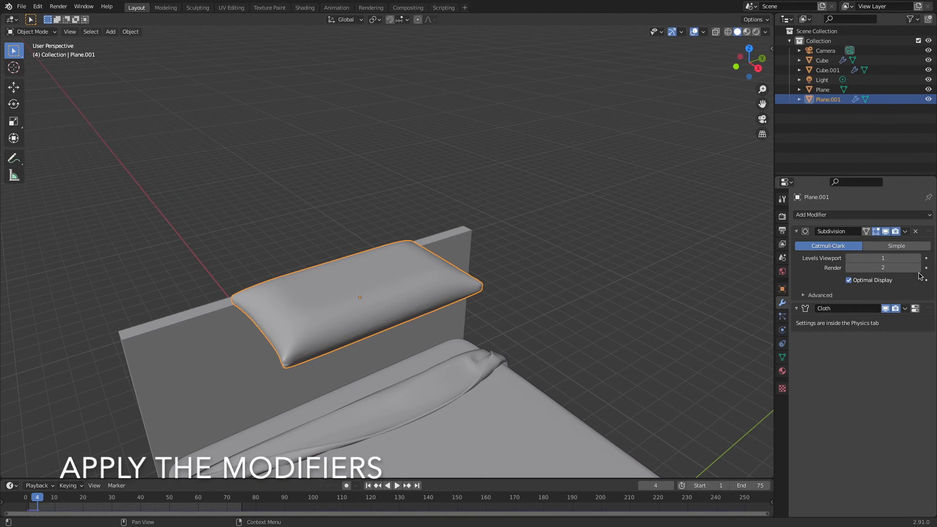
{"action": "left_click", "coordinate": [906, 231]}
{"action": "left_click", "coordinate": [904, 243]}
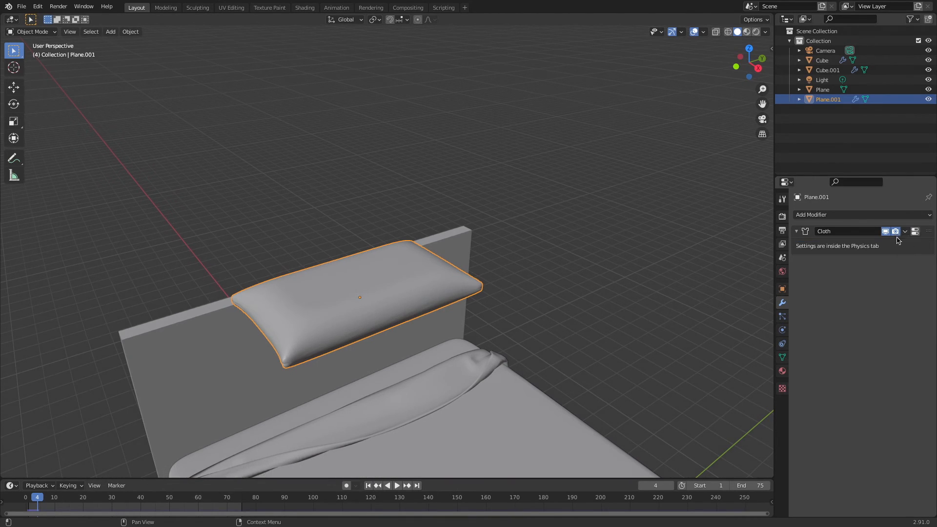
{"action": "left_click", "coordinate": [905, 233]}
{"action": "left_click", "coordinate": [852, 245]}
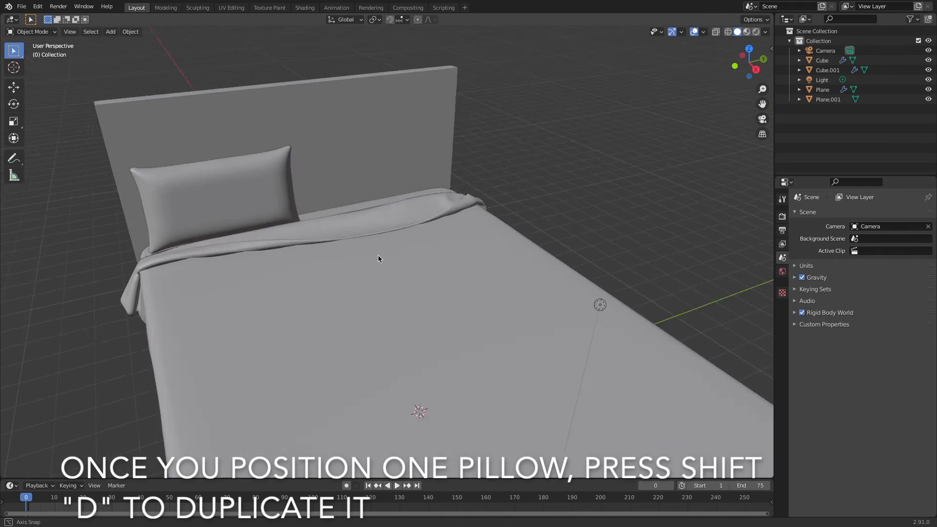
Duplicate the pillow leaning on the headboard and move the copy about 6.08 m along Y.
{"action": "middle_click_drag", "start_coordinate": [376, 259], "coordinate": [313, 161]}
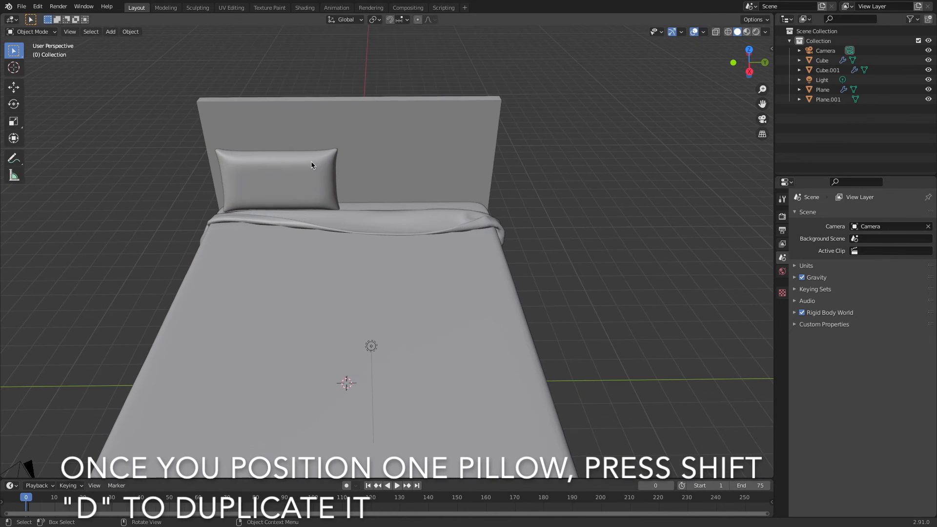
{"action": "left_click", "coordinate": [305, 170]}
{"action": "key", "text": "shift+d"}
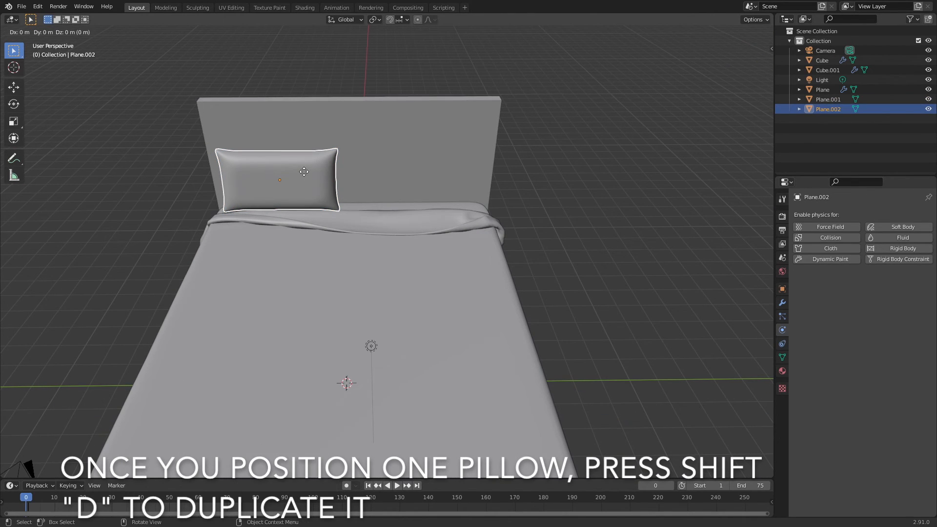
{"action": "key", "text": "y"}
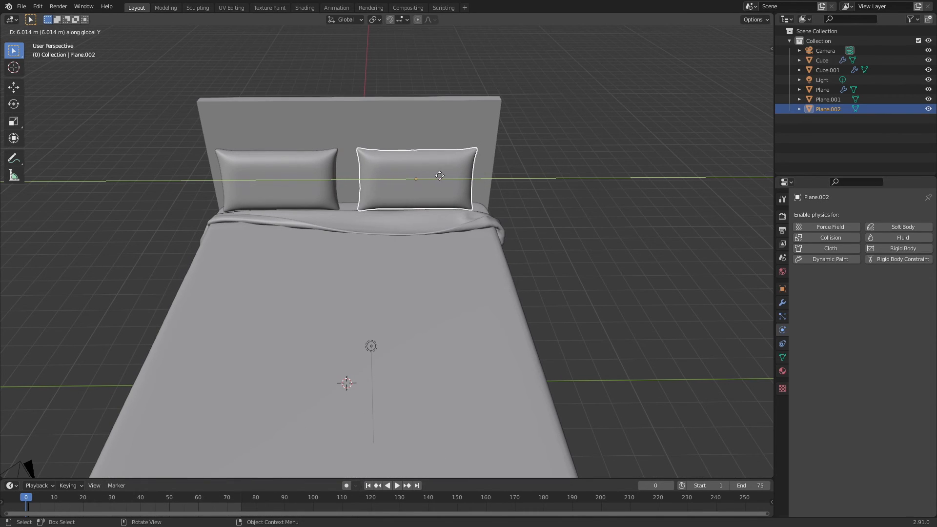
{"action": "left_click", "coordinate": [441, 176]}
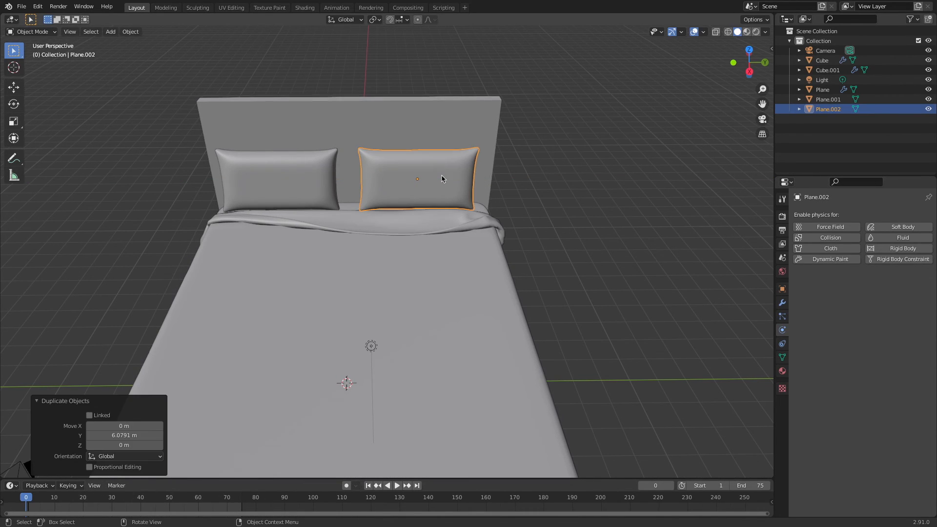
{"action": "middle_click_drag", "start_coordinate": [417, 299], "coordinate": [479, 285]}
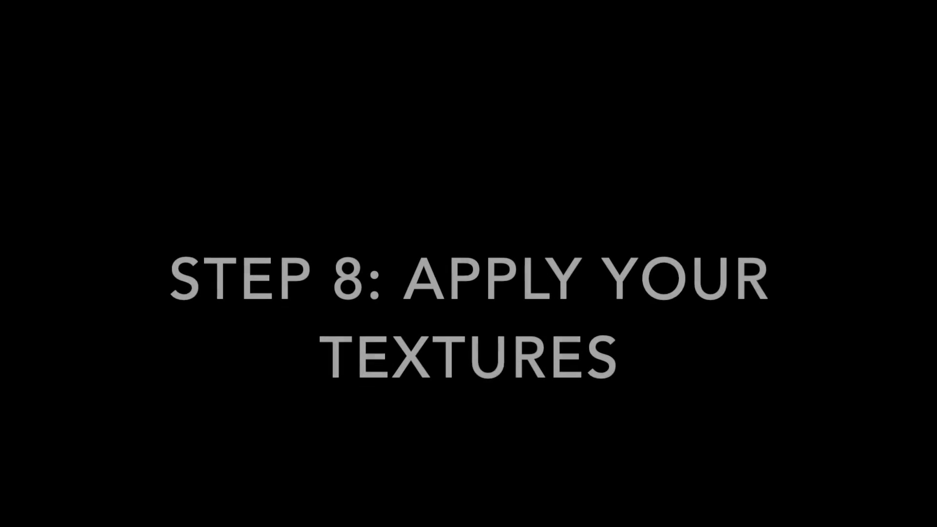